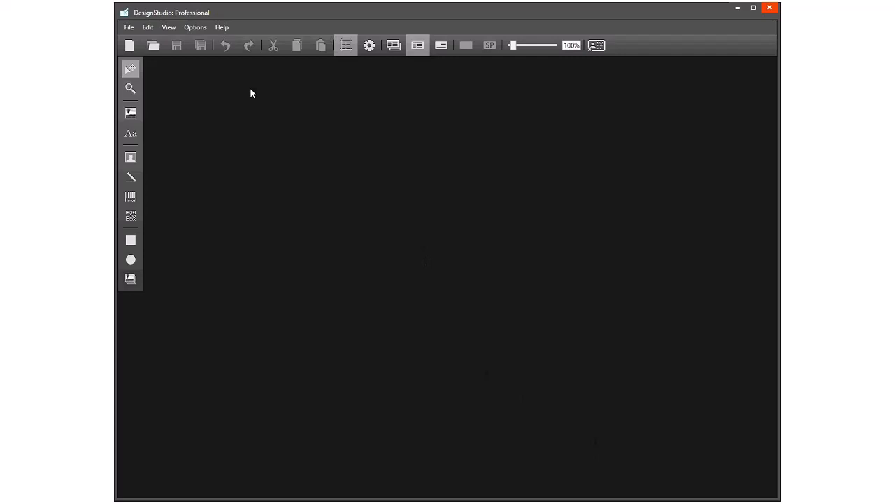
Step: Start a new card design and name it Test02
click(128, 47)
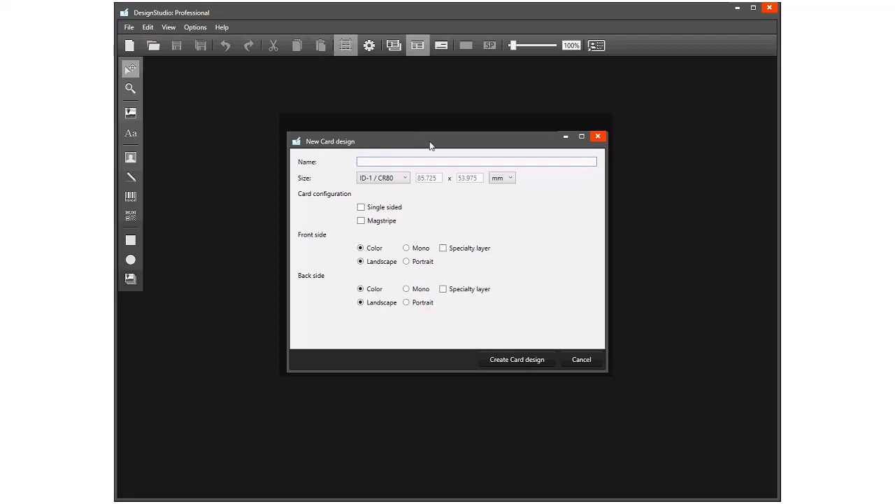
text(Test01)
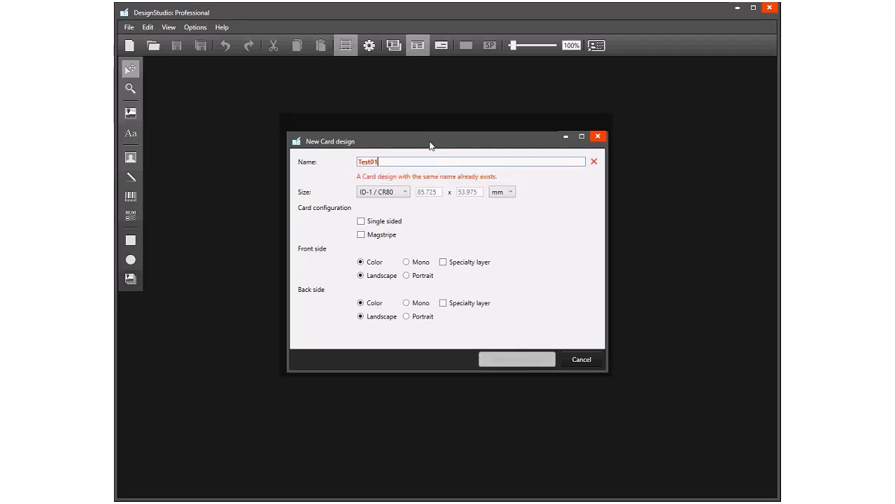
key(BackSpace)
text(2)
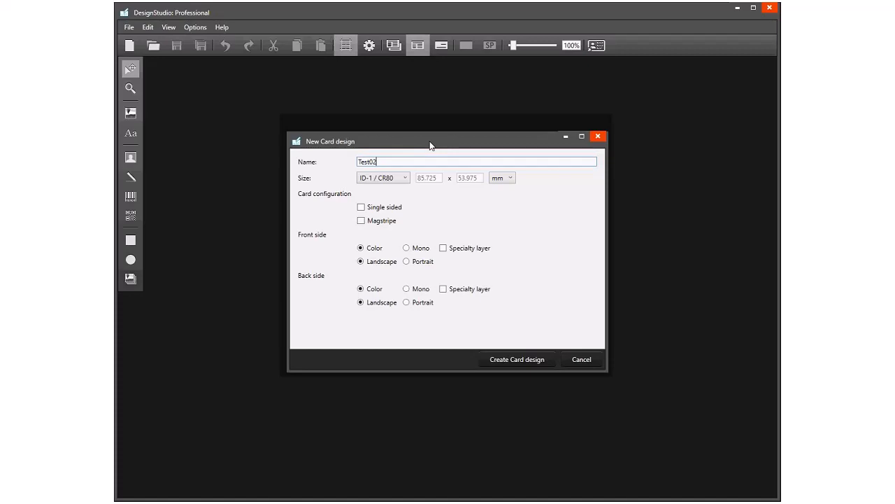
Step: Try the ZC10L card size and return the size to ID-1 / CR80
click(396, 180)
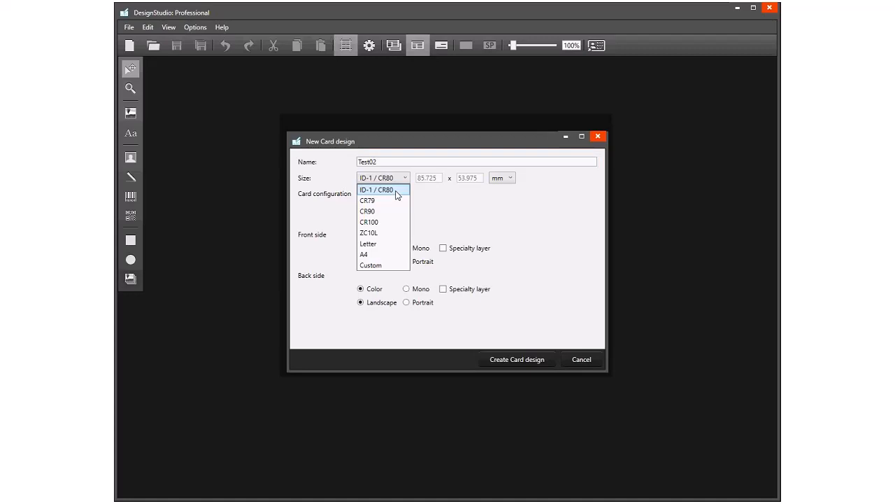
click(382, 233)
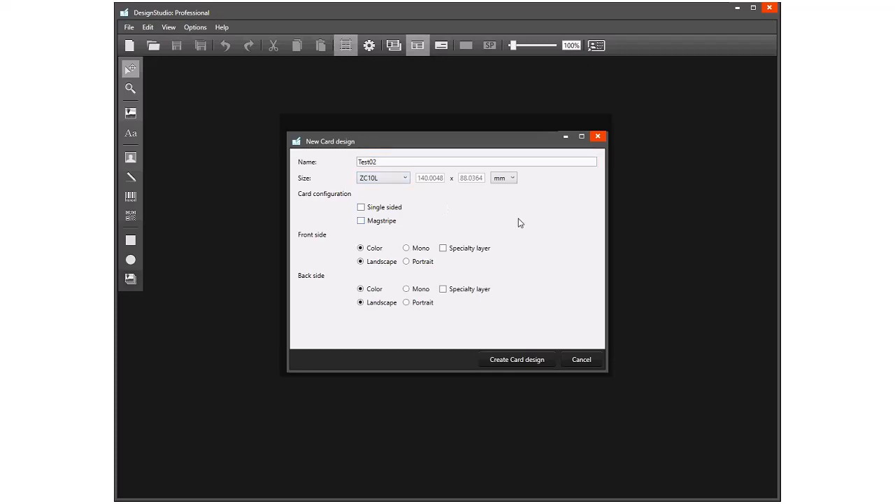
click(392, 180)
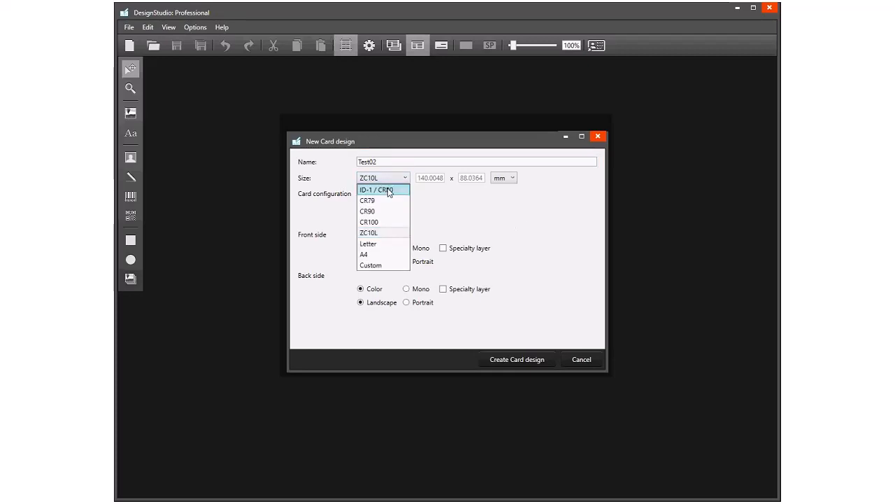
click(389, 188)
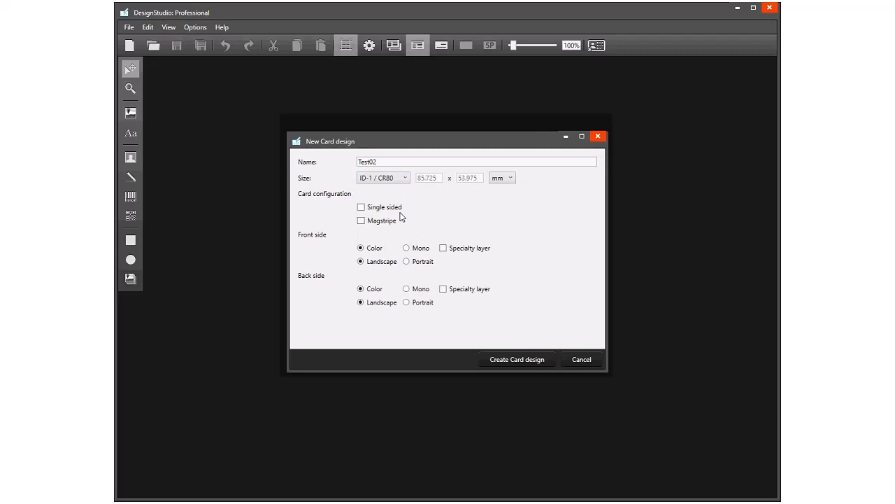
Step: Make the card single sided without a specialty layer and create the card design
click(361, 209)
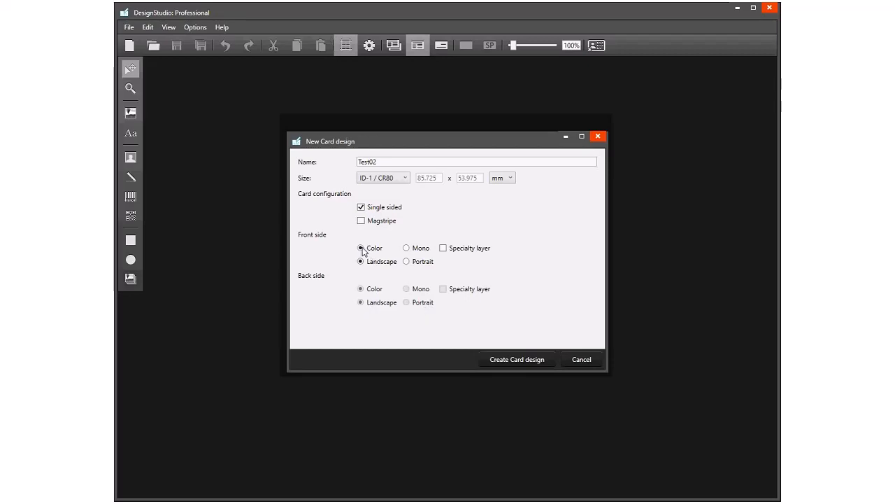
click(444, 249)
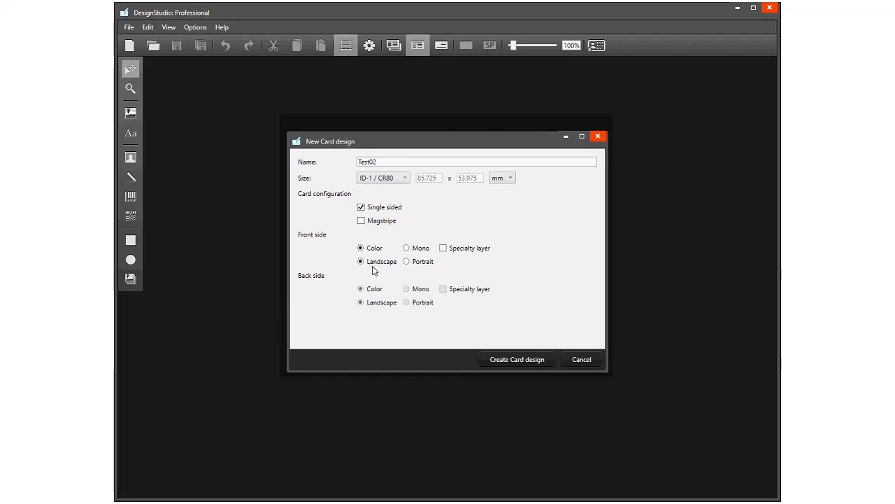
click(511, 360)
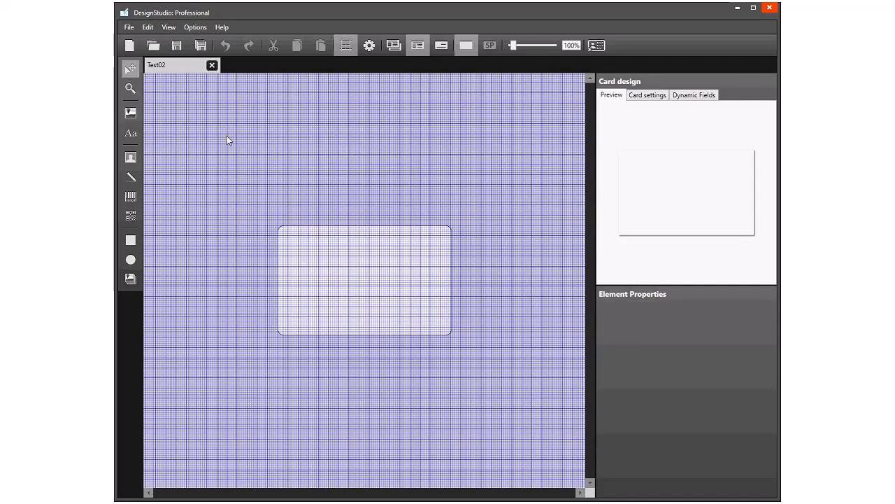
Step: Keep the grid enabled and set its granularity to 2 mm
click(346, 46)
click(346, 46)
click(371, 47)
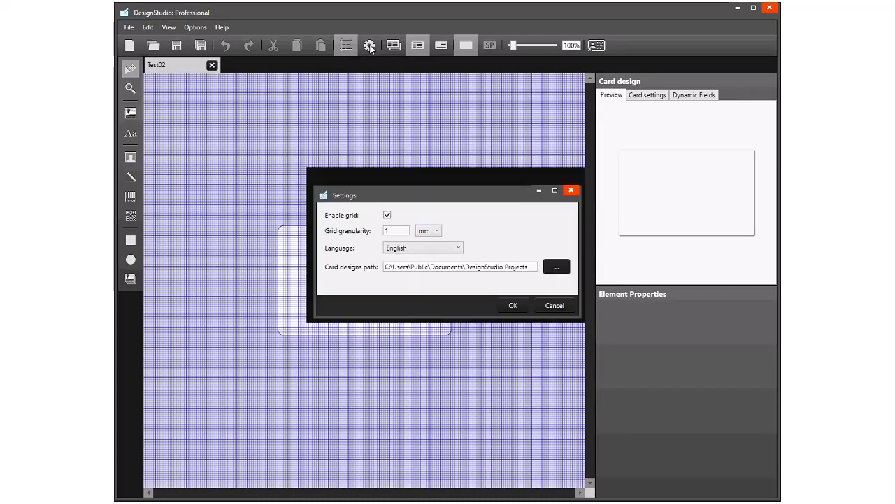
double_click(387, 230)
text(2)
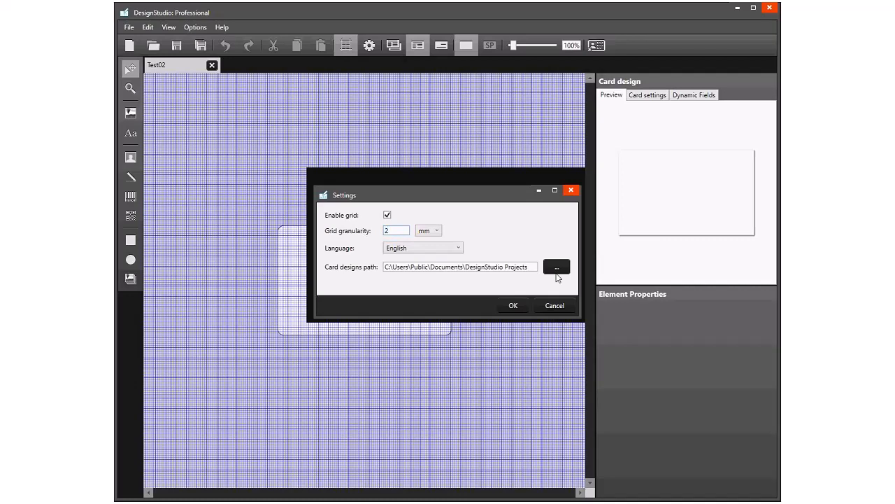
click(514, 306)
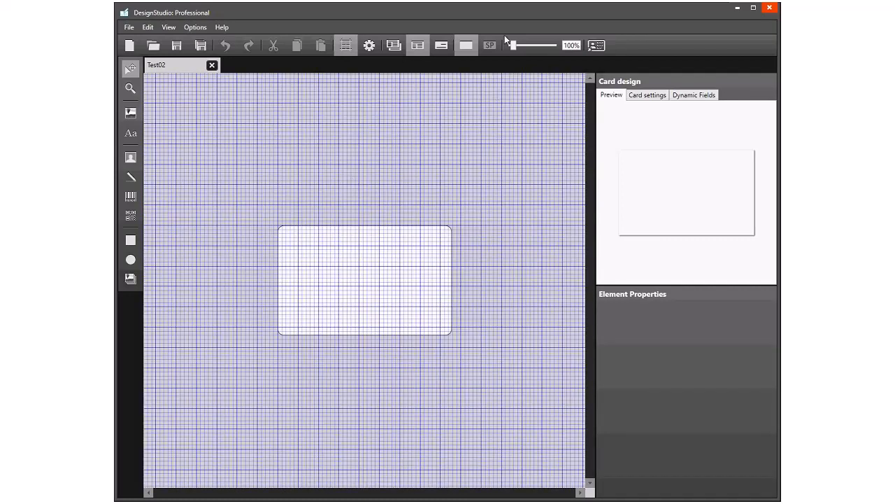
Step: Set the canvas zoom to 200% and bring the whole card into view
drag(514, 46, 527, 56)
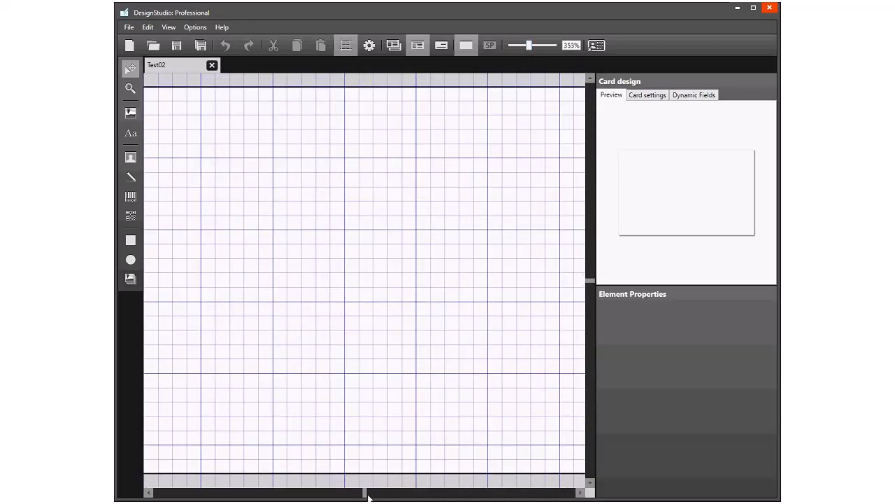
drag(363, 492, 285, 492)
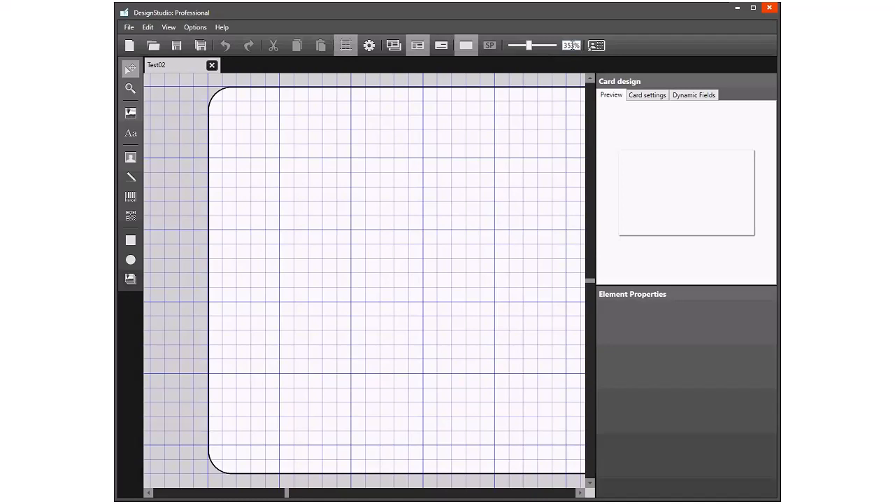
click(579, 49)
text(200)
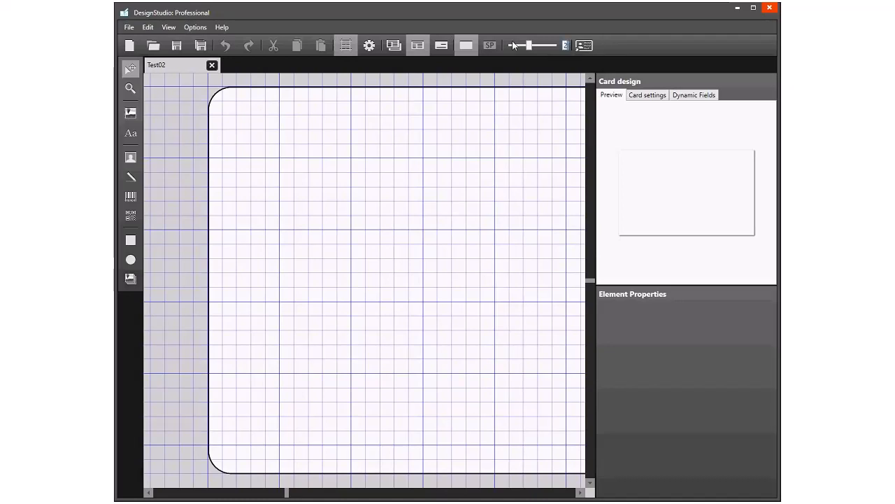
key(Return)
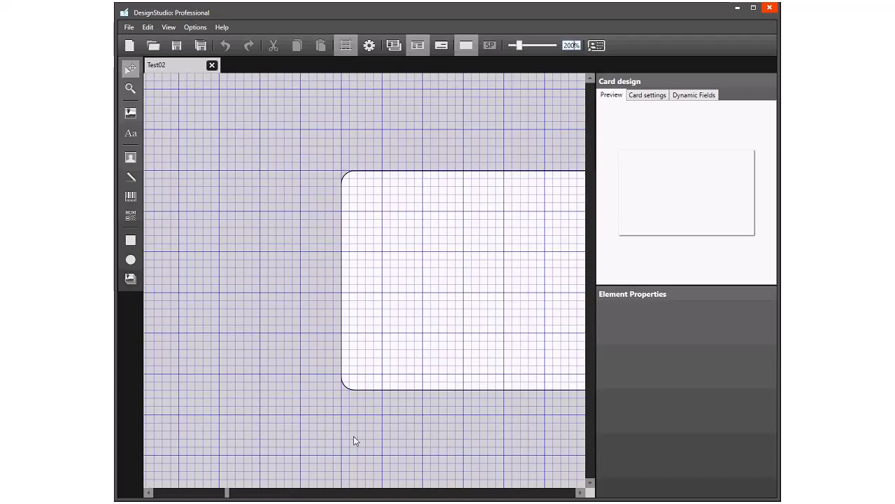
drag(228, 494, 357, 494)
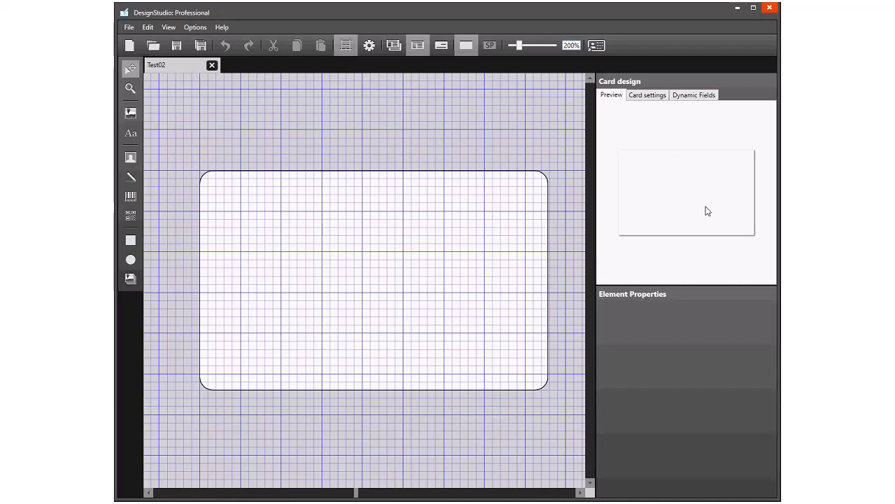
Step: Review the card settings and the dynamic fields of the design, and return to the card preview
click(647, 95)
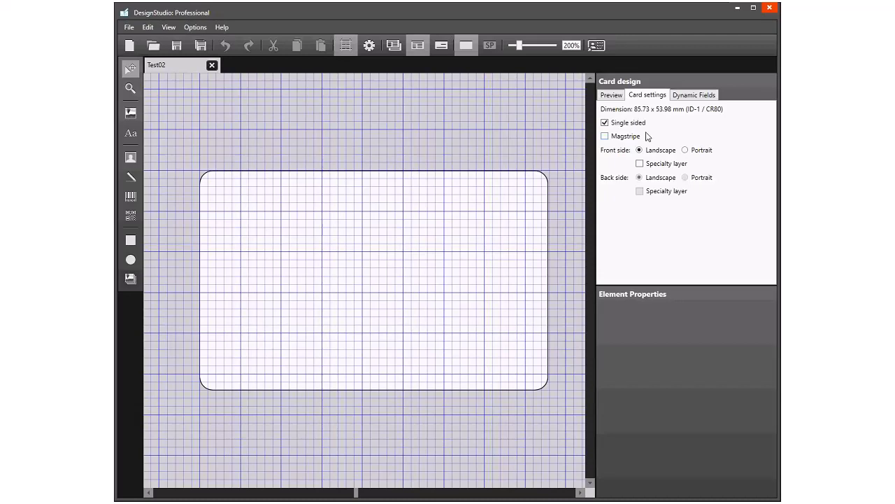
click(688, 96)
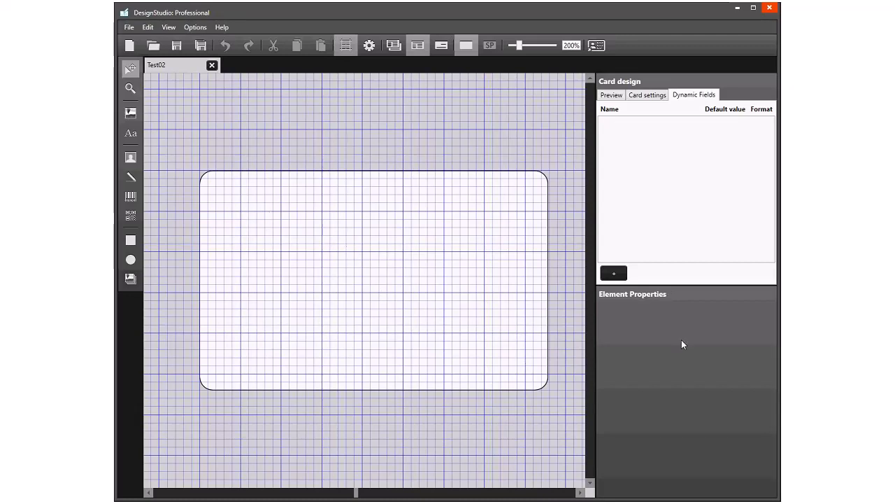
click(612, 95)
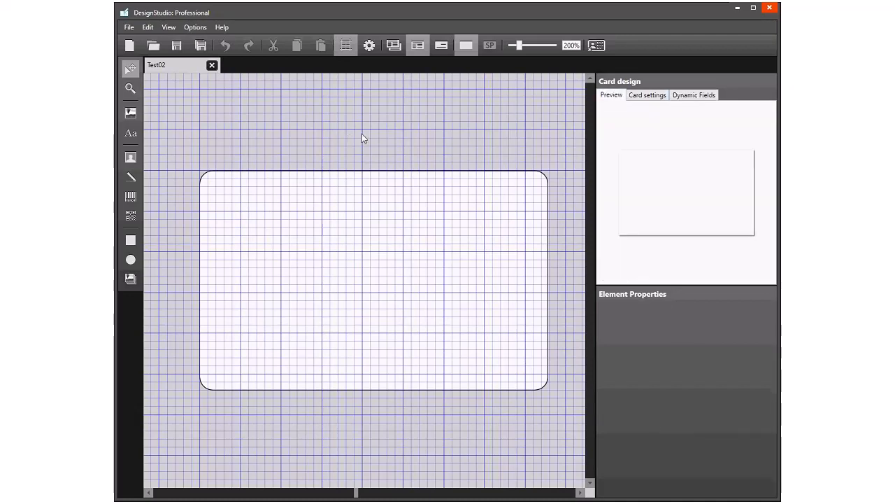
Step: Draw an image element about 26 mm high on the card, load 1024x680-University_ID_1-Bkgd.jpg into it and enable its aspect ratio
click(131, 114)
drag(265, 203, 420, 310)
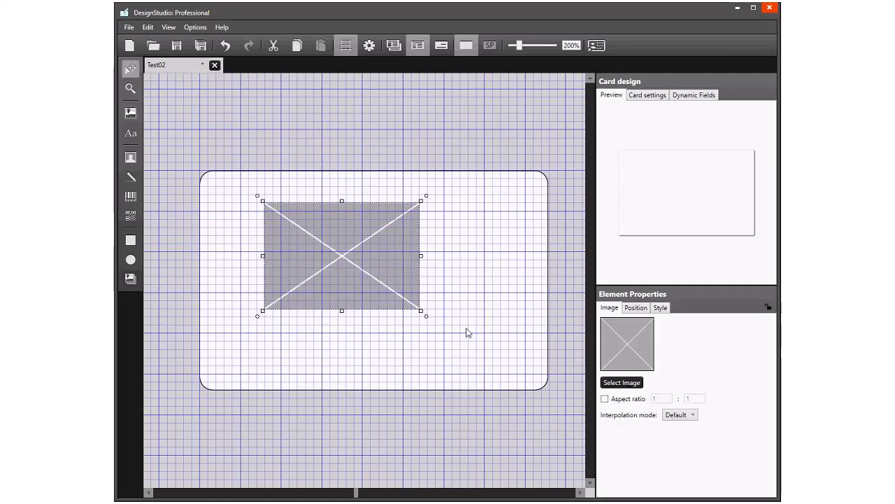
click(624, 384)
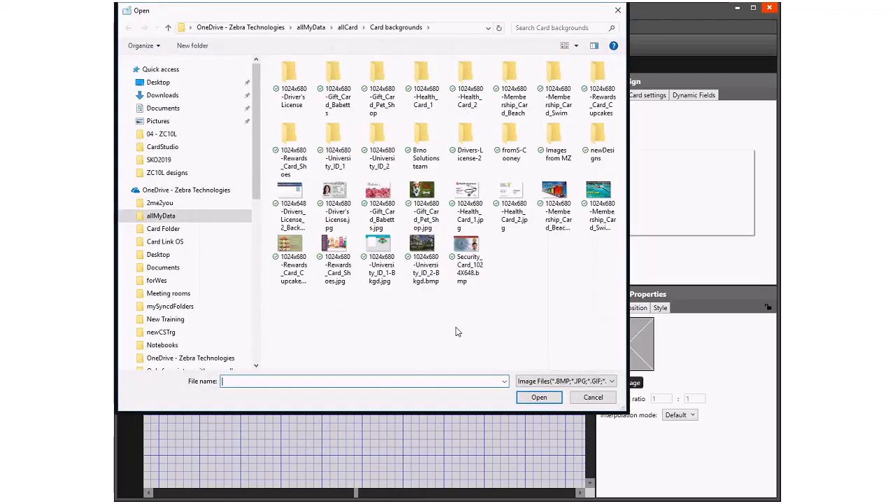
click(381, 253)
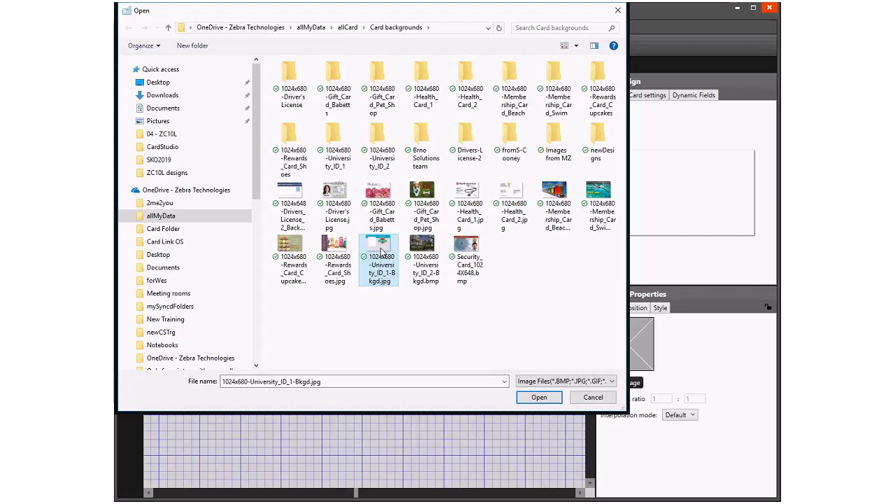
click(531, 397)
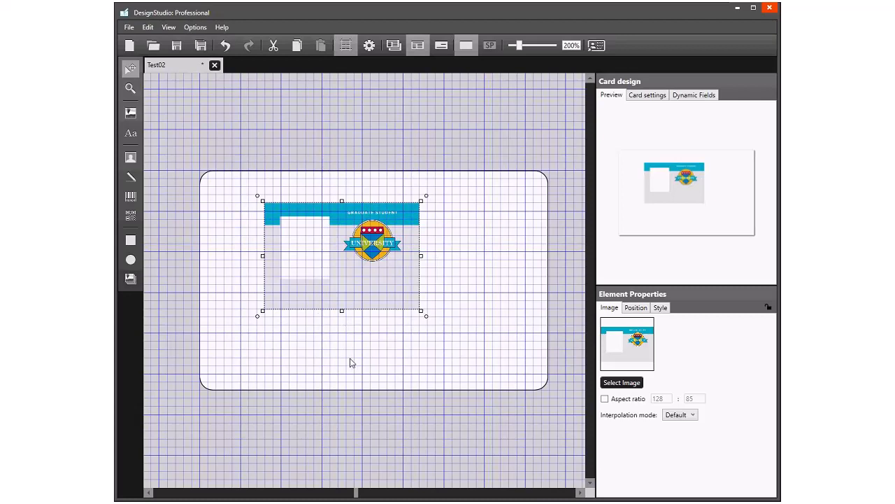
click(605, 398)
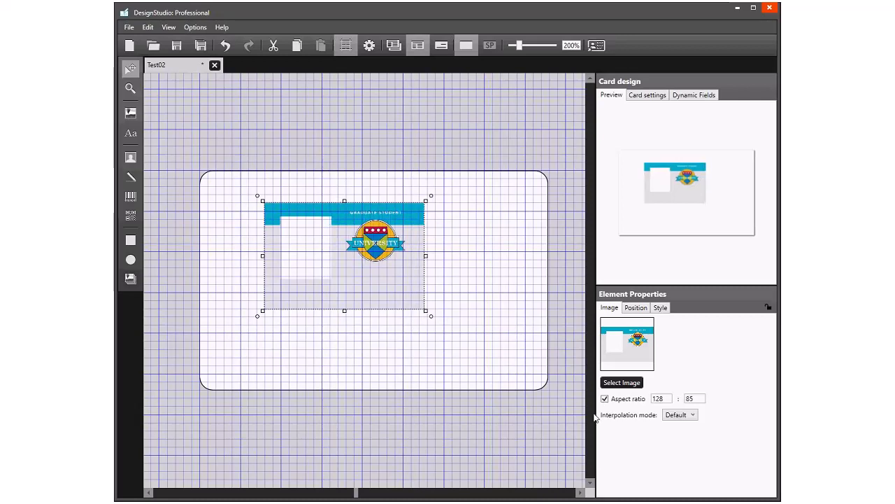
Step: Position the university background image at X 0 and Y 0
click(635, 307)
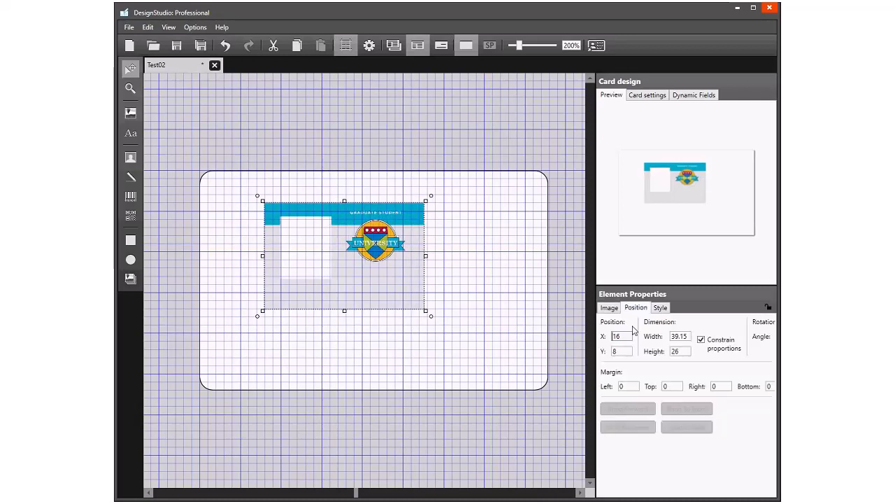
double_click(626, 337)
text(0)
key(Tab)
text(0)
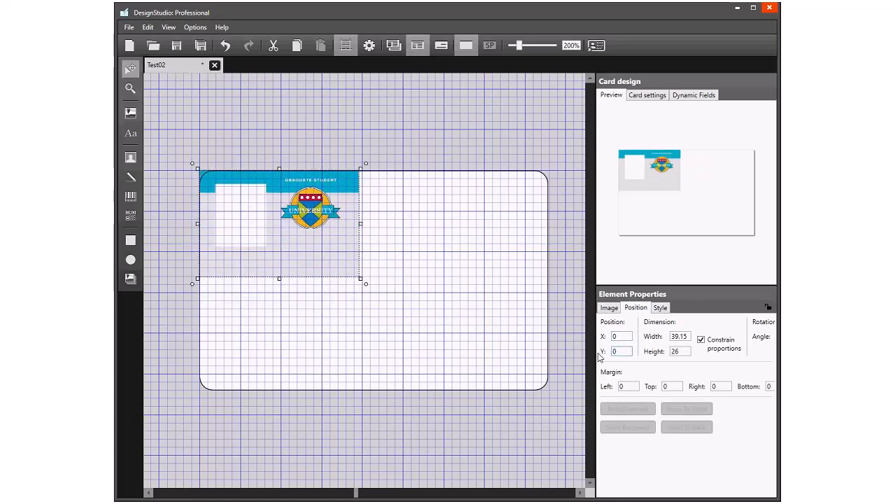
Step: Set the background image's width to 86 mm with constrained proportions and lock the element
key(Tab)
text(86)
key(Return)
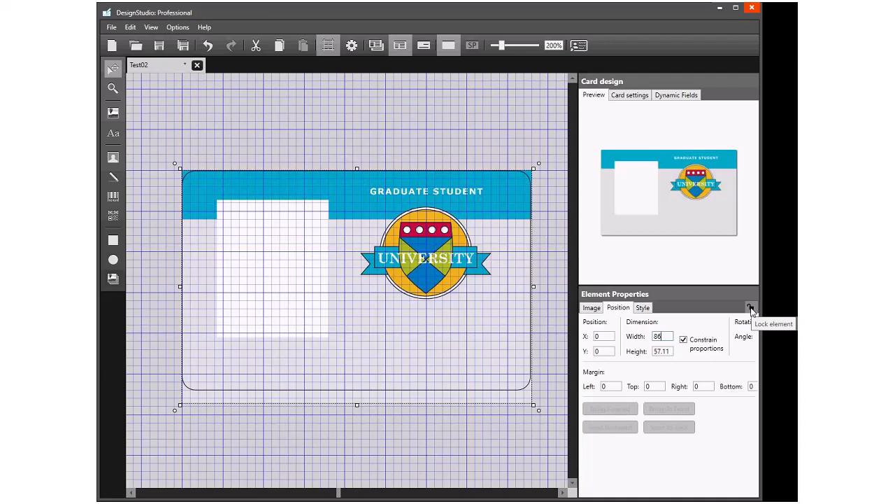
click(750, 309)
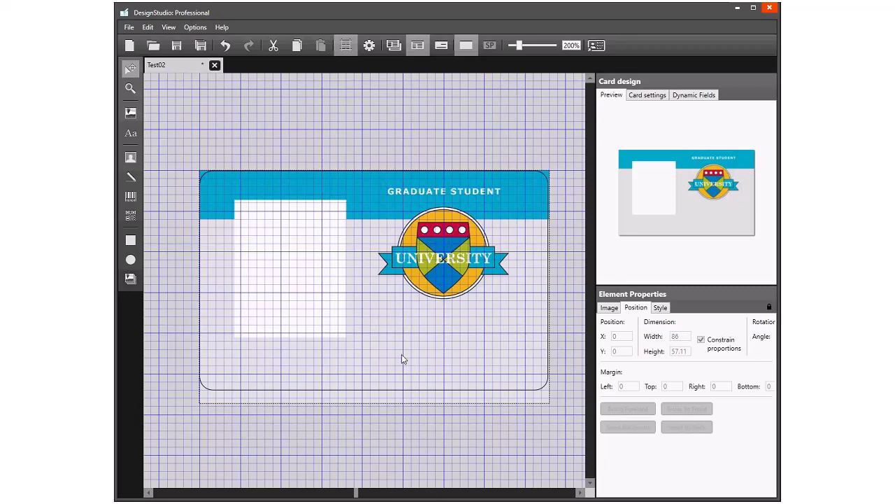
Step: Place a text element below the university emblem at about X 40, Y 37 mm and show its text properties
click(131, 133)
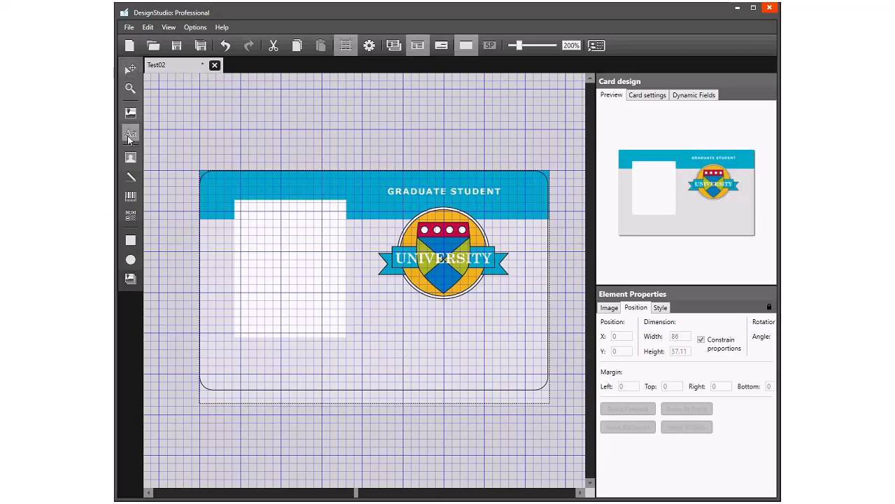
click(363, 322)
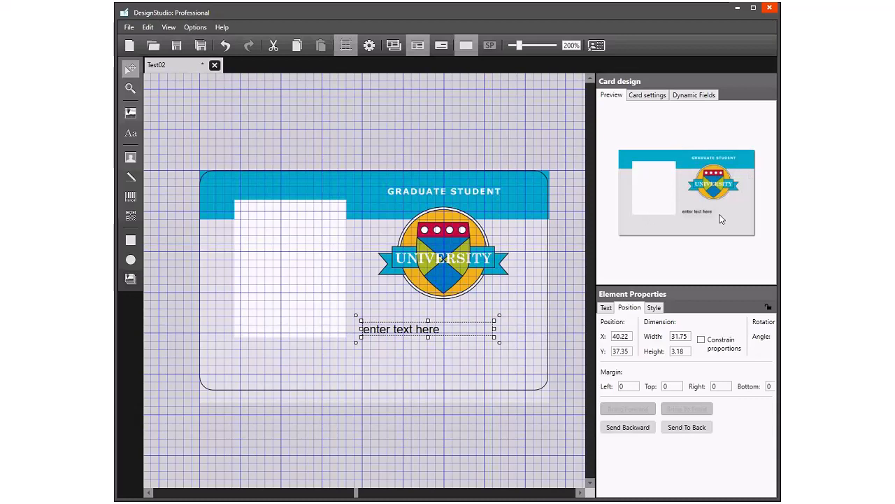
click(606, 309)
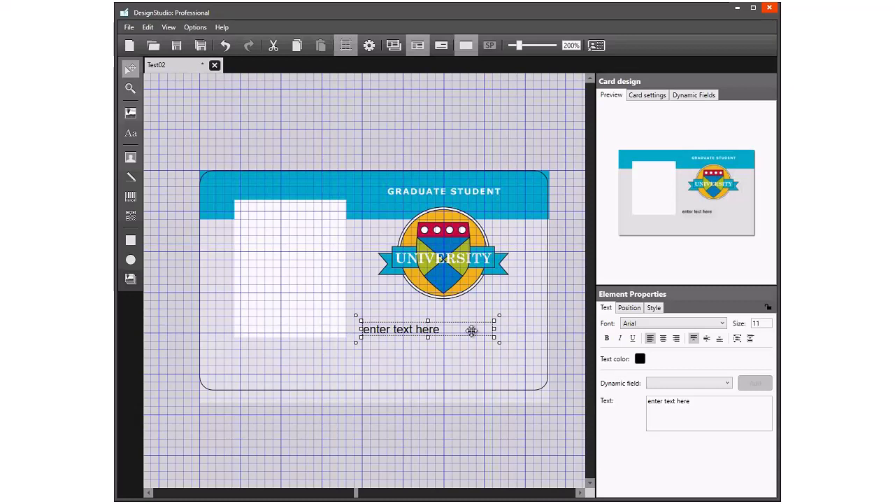
Step: Try center and right alignment on the text element and return it to left alignment
click(663, 338)
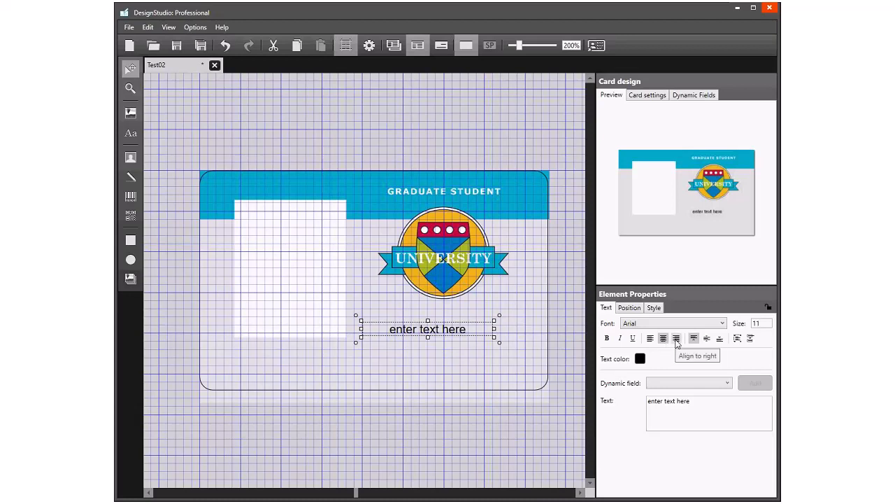
click(676, 338)
click(651, 339)
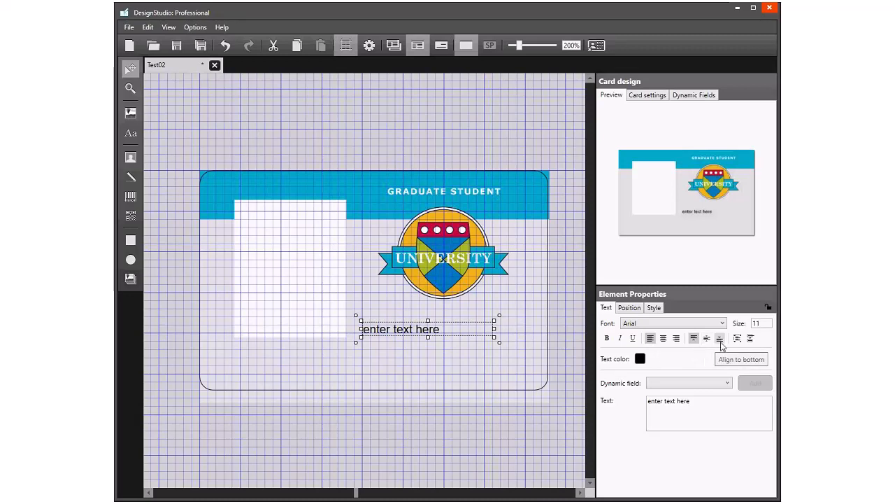
Step: Make the text element taller, try middle and bottom vertical alignment, and return it to top alignment
drag(428, 338, 428, 376)
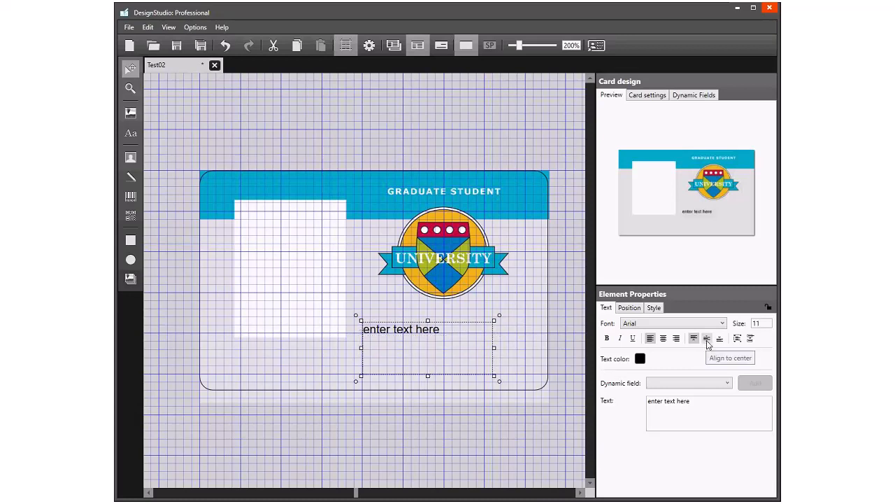
click(707, 340)
click(719, 340)
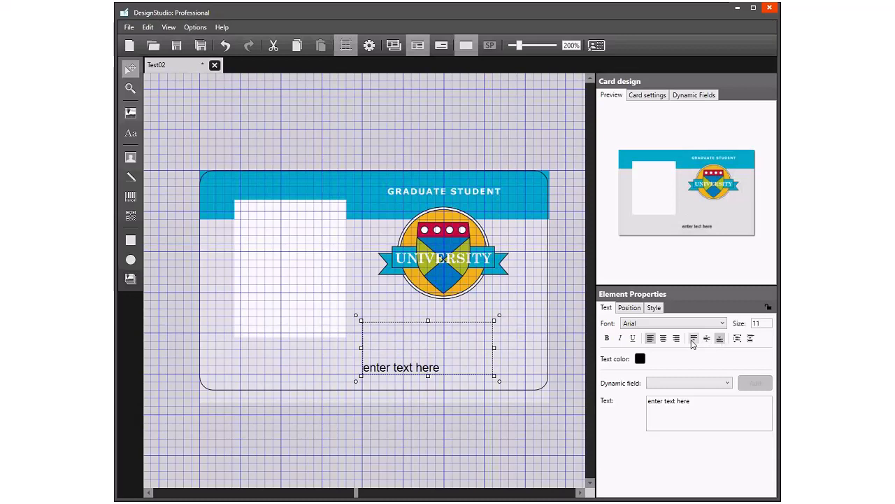
click(693, 340)
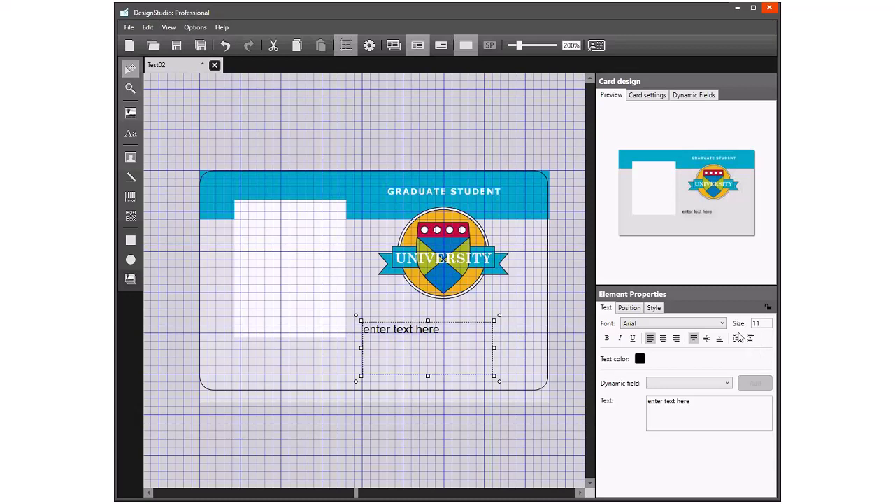
Step: Replace the text element's placeholder text with "First Name:"
click(640, 359)
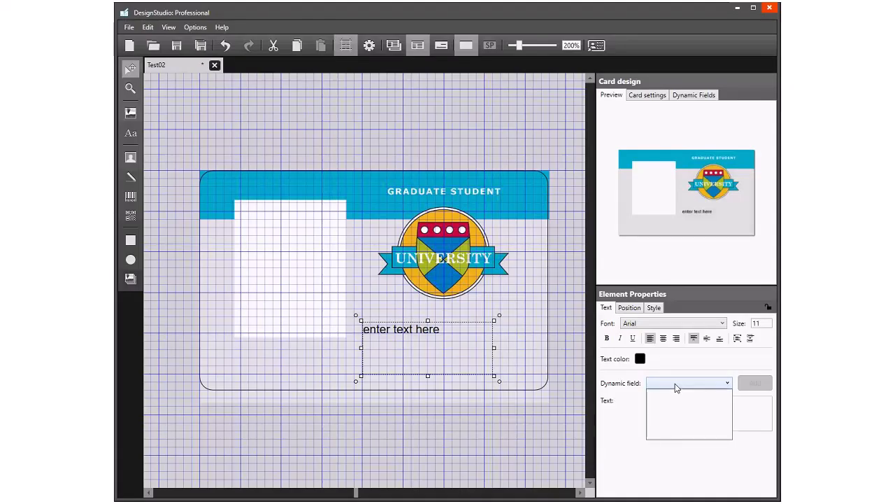
click(676, 387)
click(701, 407)
drag(701, 407, 632, 405)
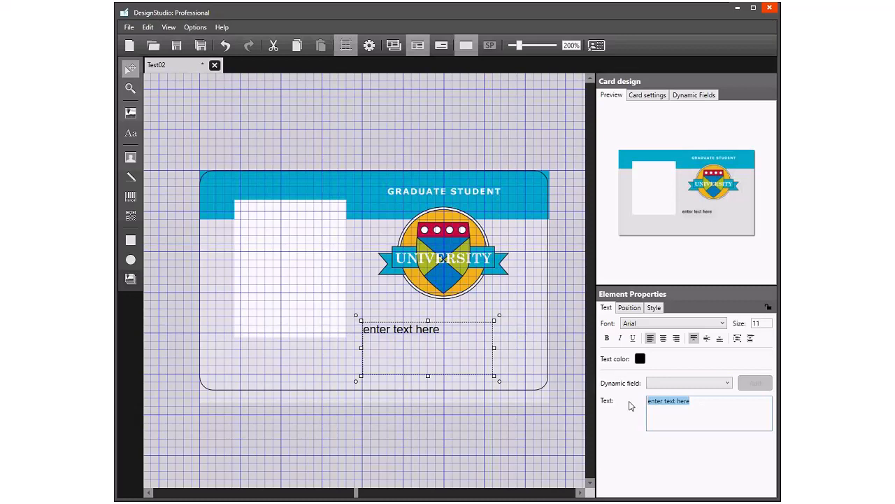
text(Firs)
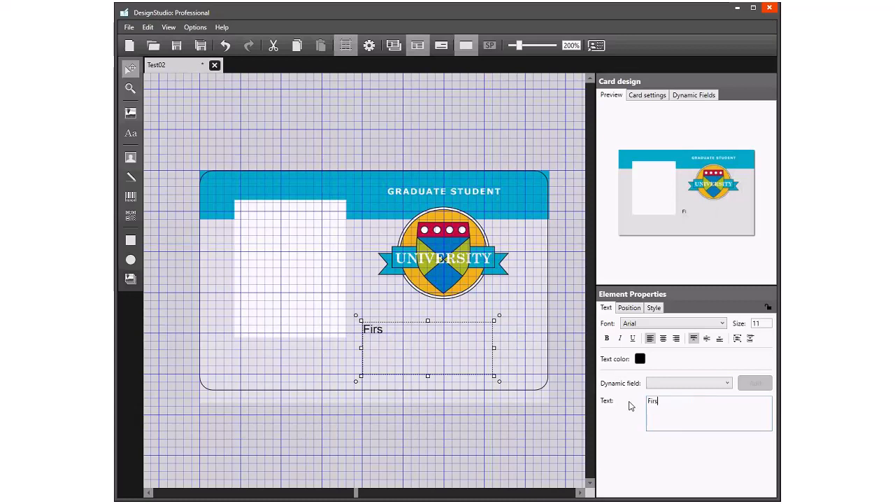
text(t Name:)
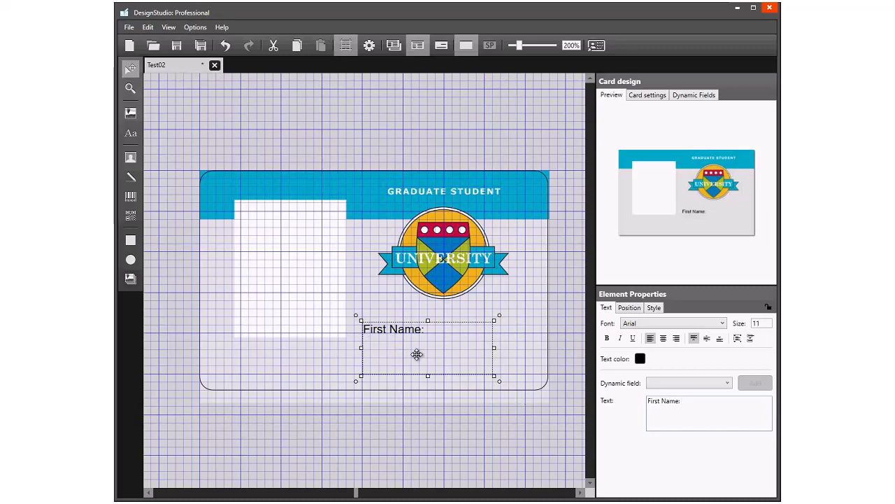
Step: Shrink the "First Name:" box to fit its text and move it up beside the white photo area's lower edge
drag(492, 375, 433, 343)
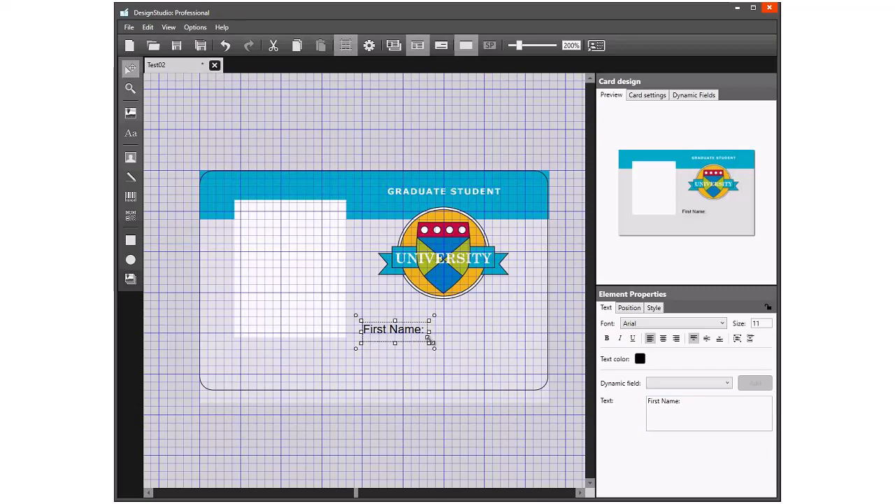
drag(390, 340, 383, 312)
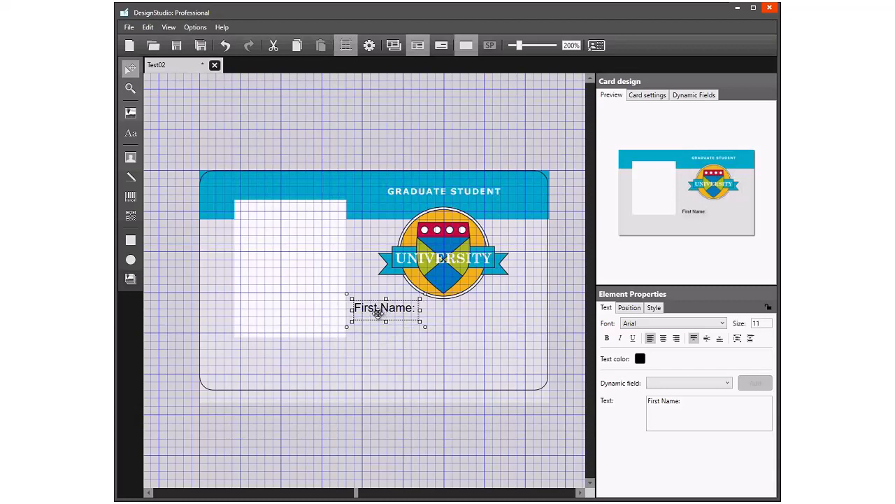
click(425, 355)
Step: Duplicate the "First Name:" label and align the copy directly beneath the original
click(387, 308)
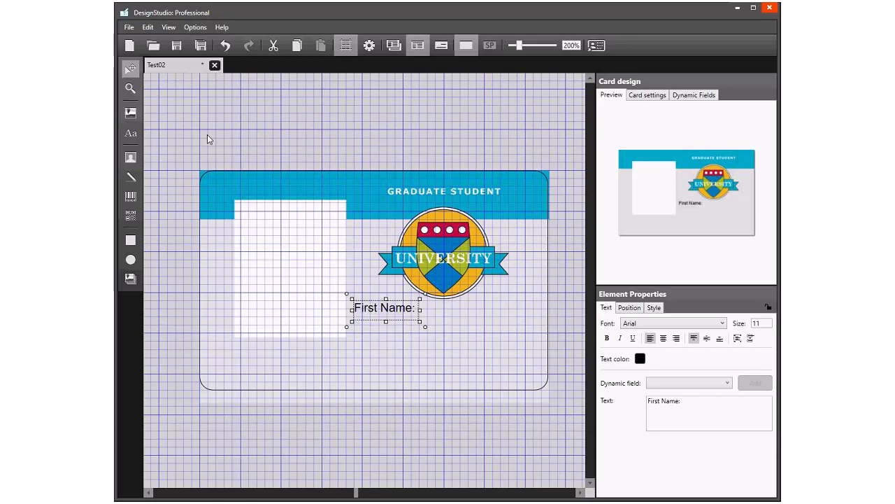
click(147, 26)
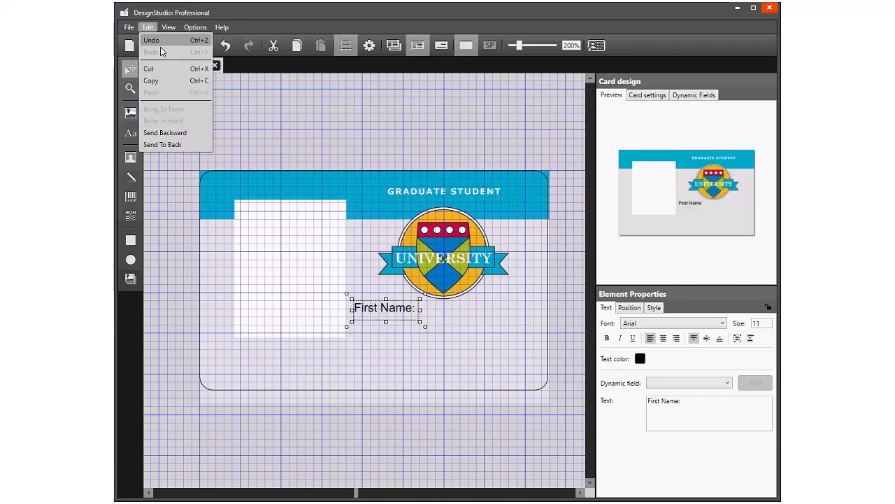
click(164, 81)
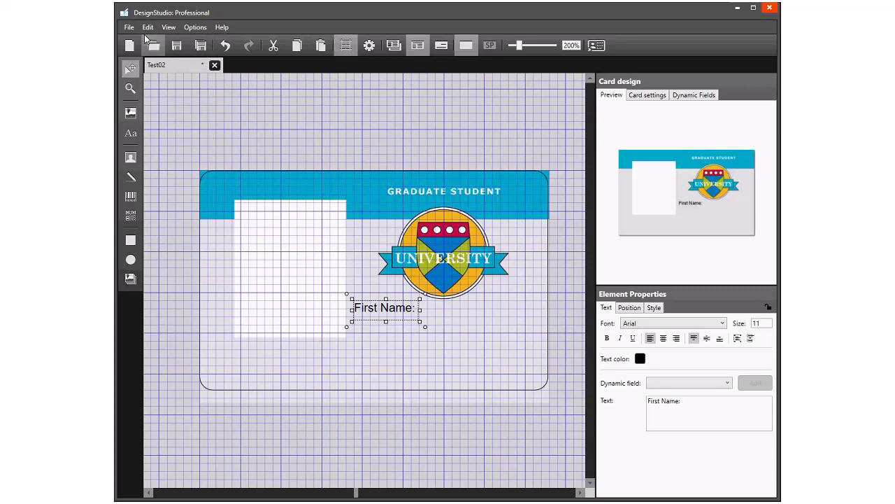
click(147, 27)
click(187, 95)
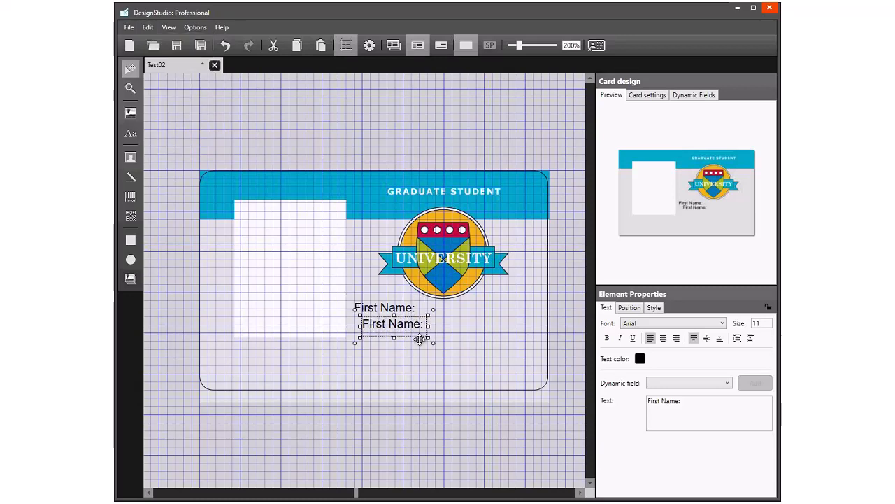
drag(419, 339, 412, 339)
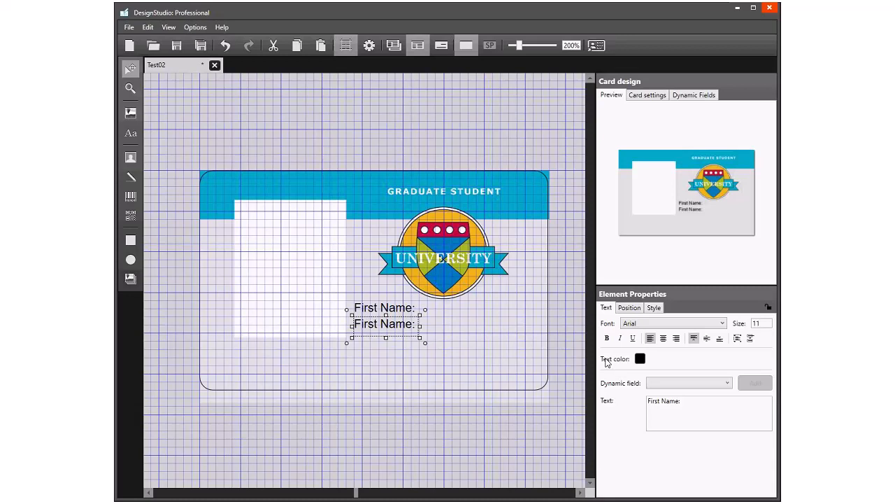
Step: Change the lower label's text to "Last Name:" and deselect it
double_click(654, 401)
text(Last)
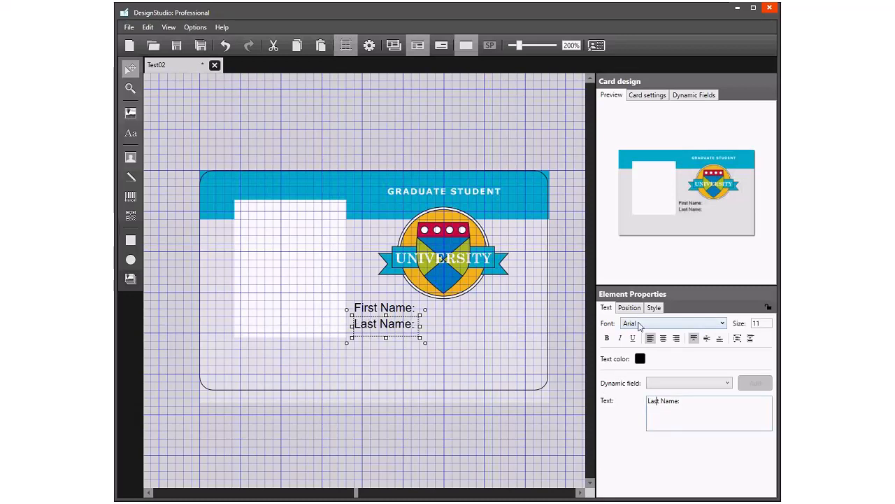
click(496, 333)
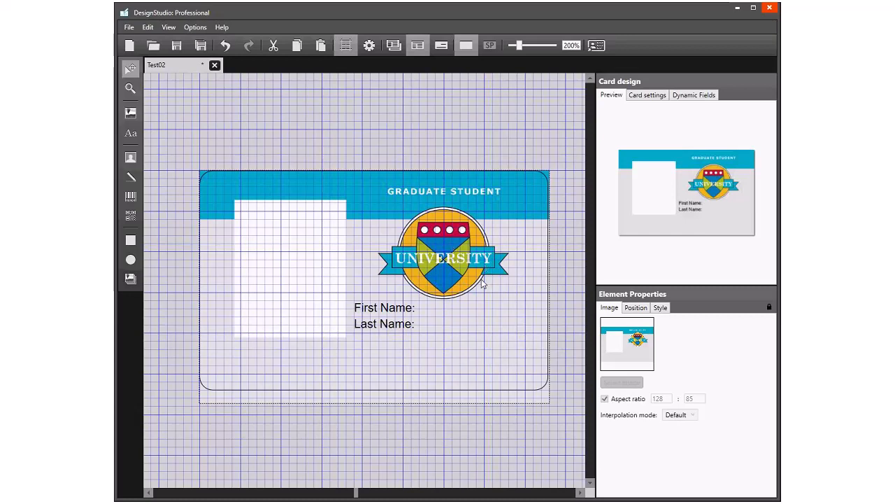
click(397, 324)
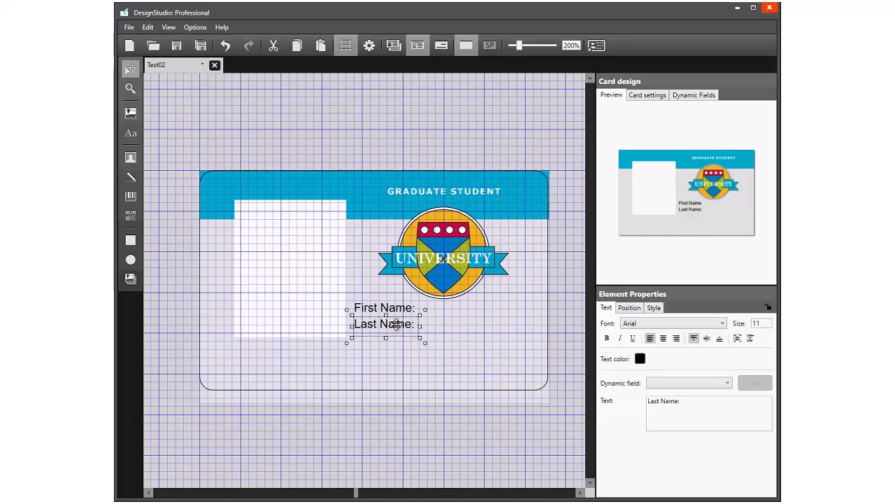
drag(397, 324, 396, 333)
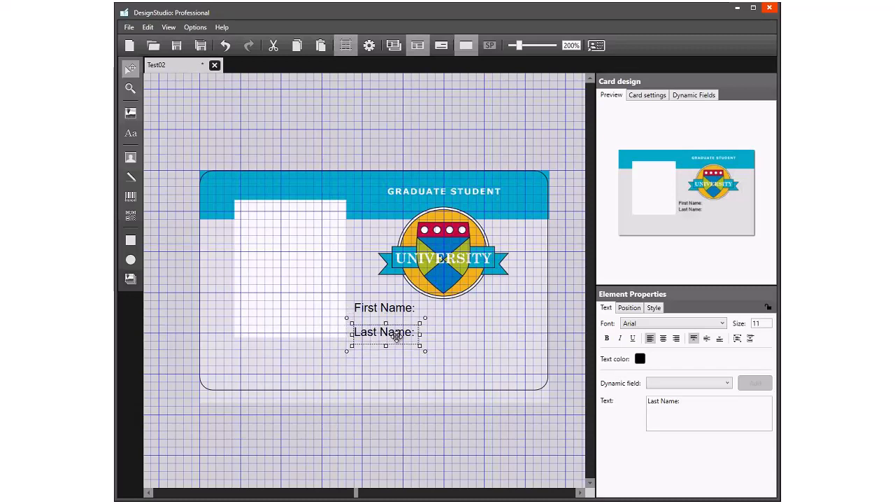
drag(397, 335, 396, 331)
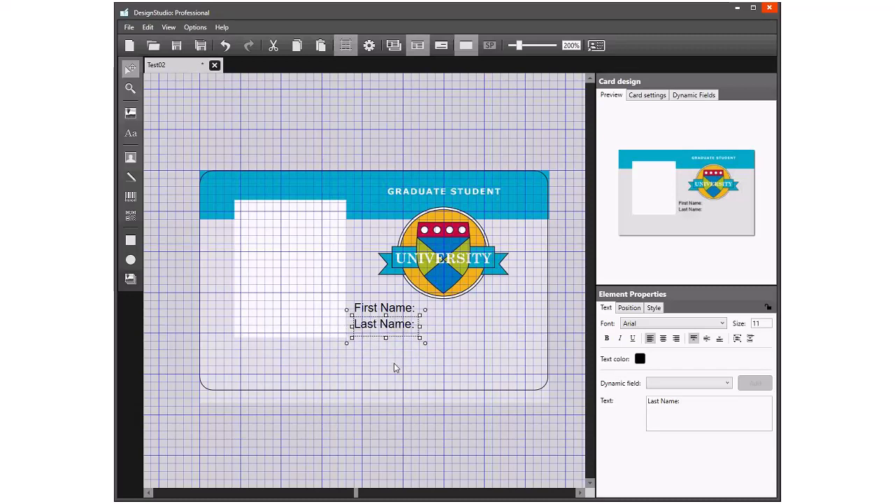
click(410, 377)
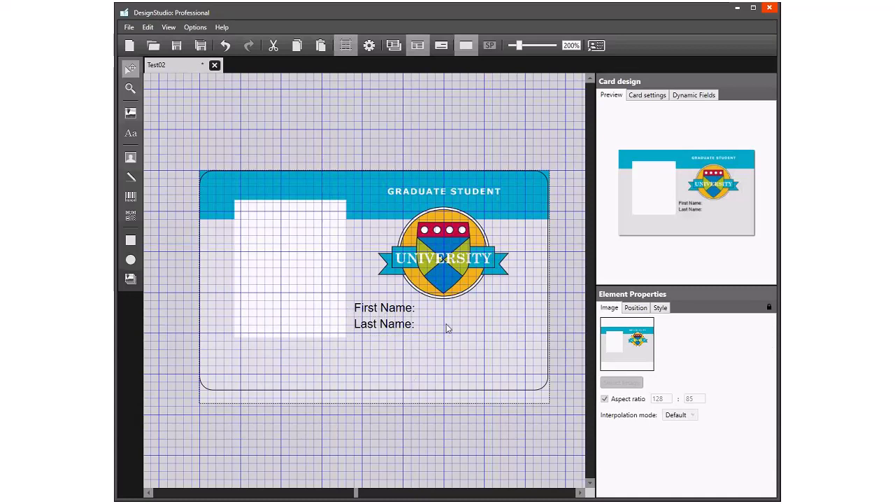
Step: Move the "Last Name:" label down slightly to widen the gap below the "First Name:" label
click(381, 324)
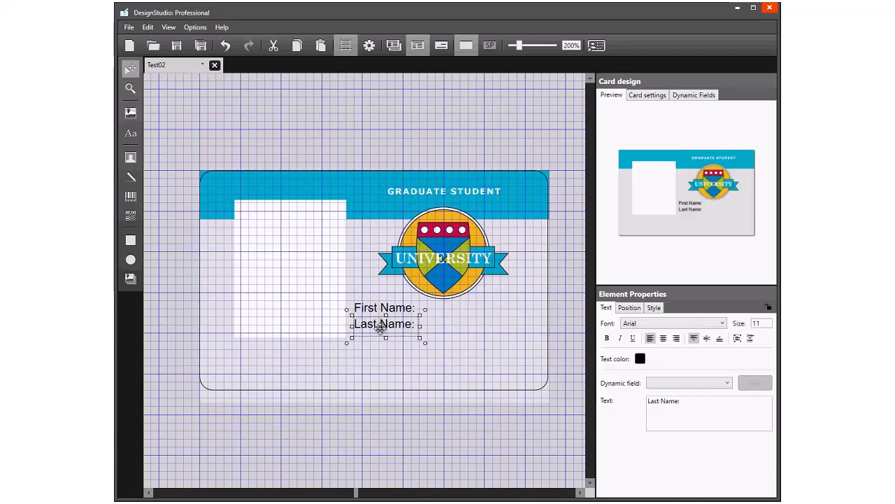
drag(380, 325, 380, 334)
click(410, 377)
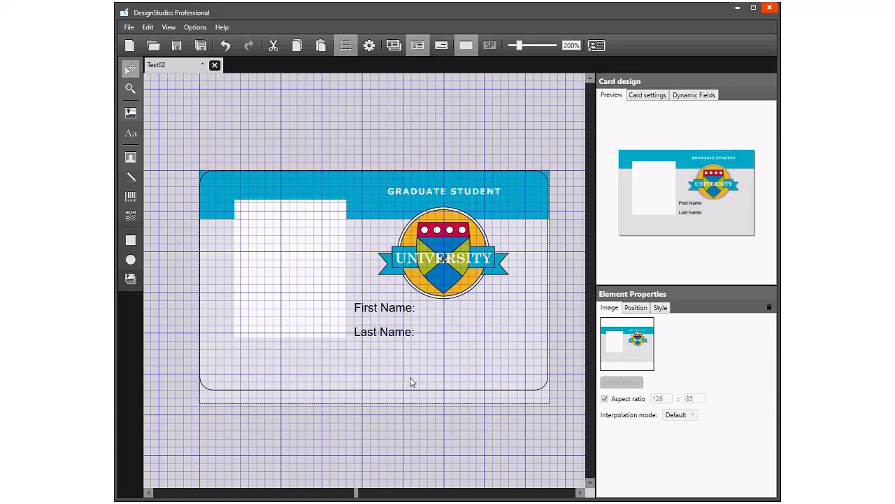
Step: Paste another copy of the "First Name:" label and place it below the white photo area
click(149, 28)
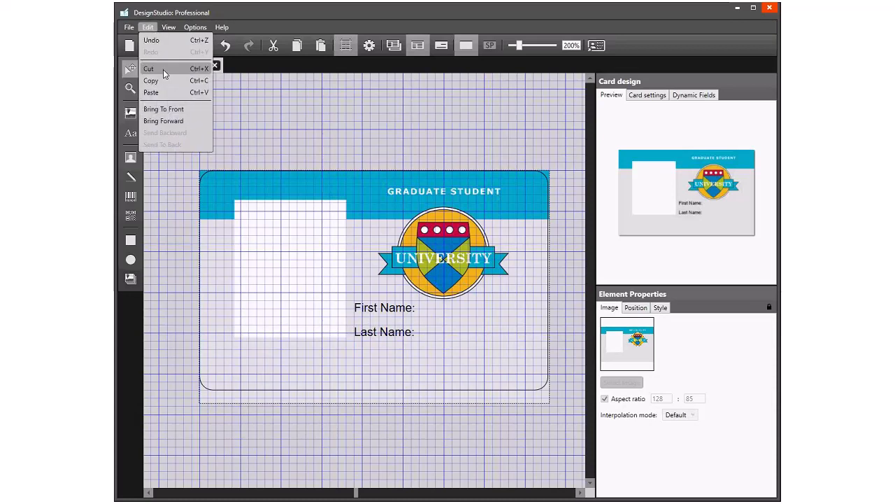
click(151, 93)
drag(426, 343, 275, 376)
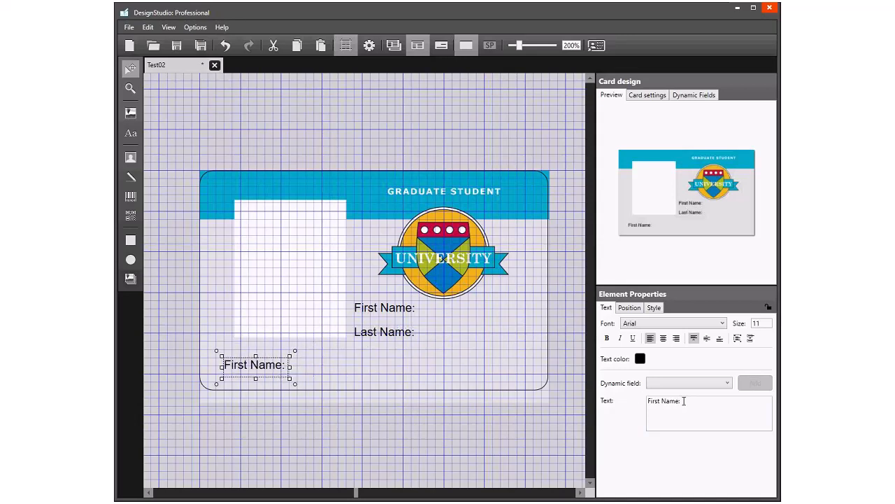
Step: Change the pasted label's text to "Card ID:", narrow its box and move it near the card's lower-left corner
drag(677, 401, 647, 401)
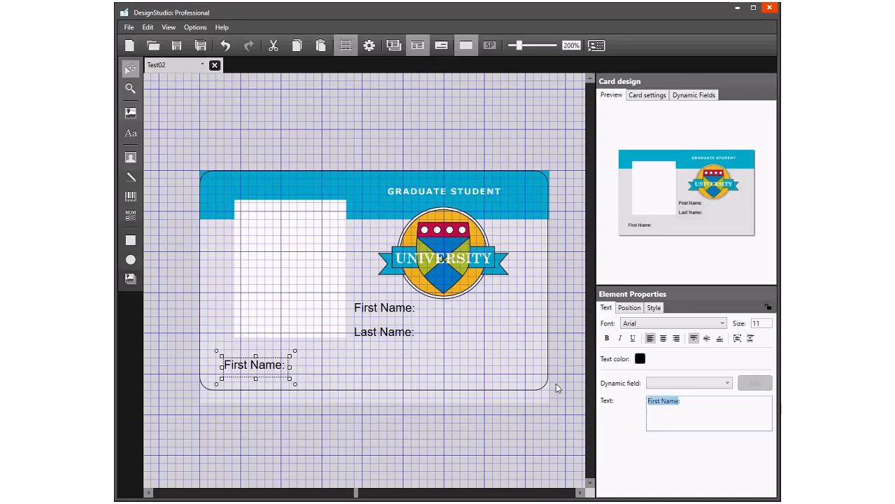
text(Card ID:)
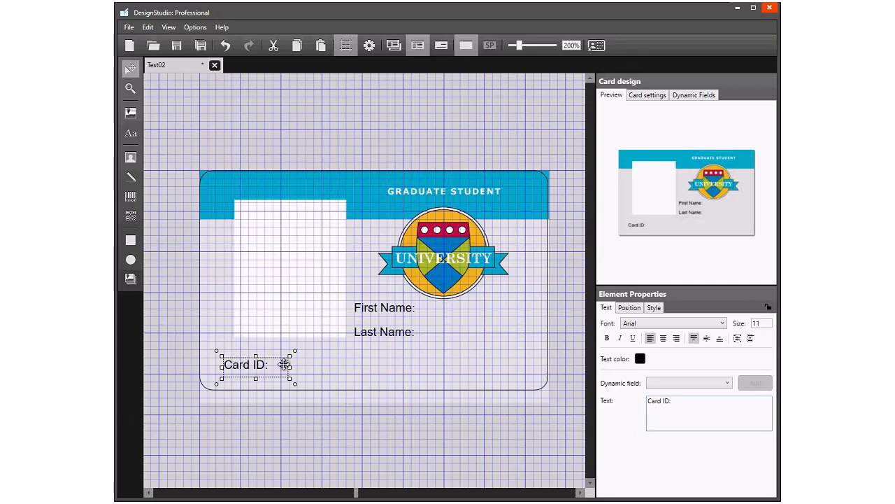
drag(289, 364, 228, 358)
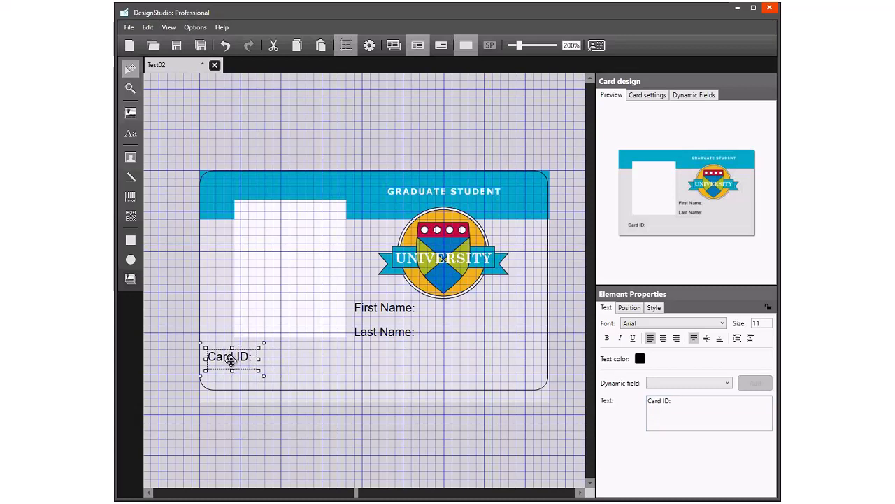
click(355, 381)
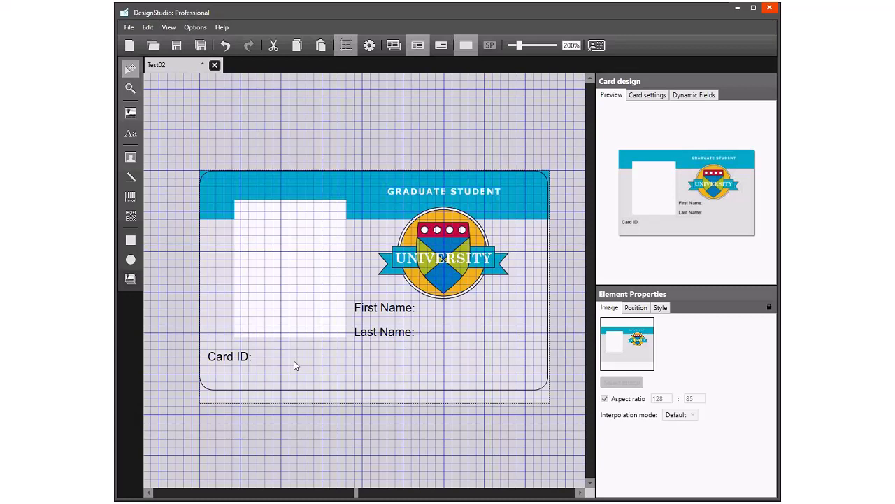
Step: Add a dynamic field to the card design and name it firstName
click(689, 97)
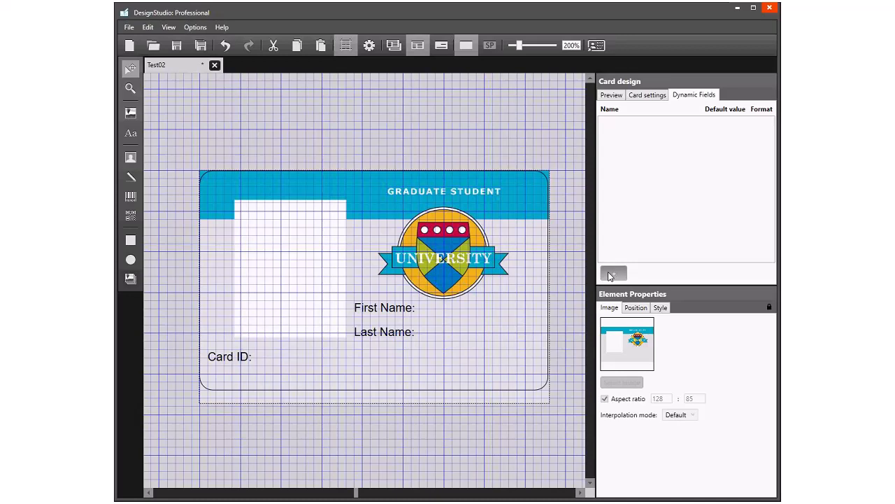
click(610, 274)
click(613, 124)
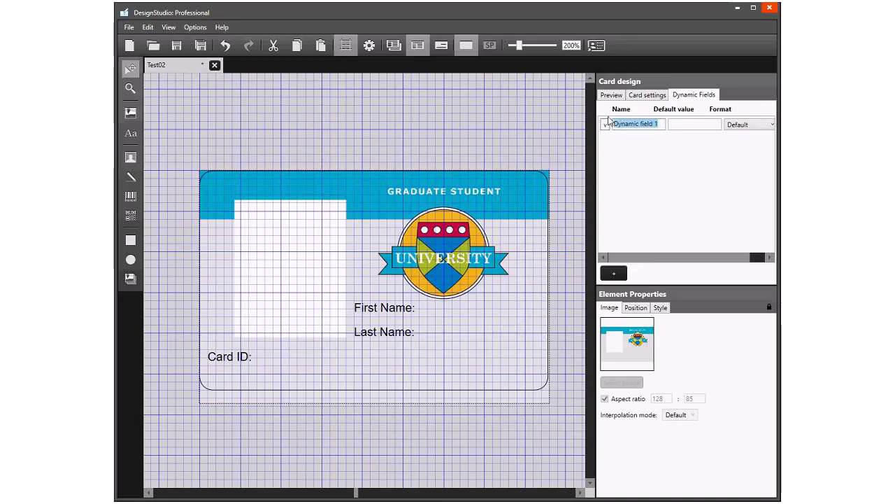
text(Fir)
key(BackSpace)
key(BackSpace)
key(BackSpace)
text(FirstNam)
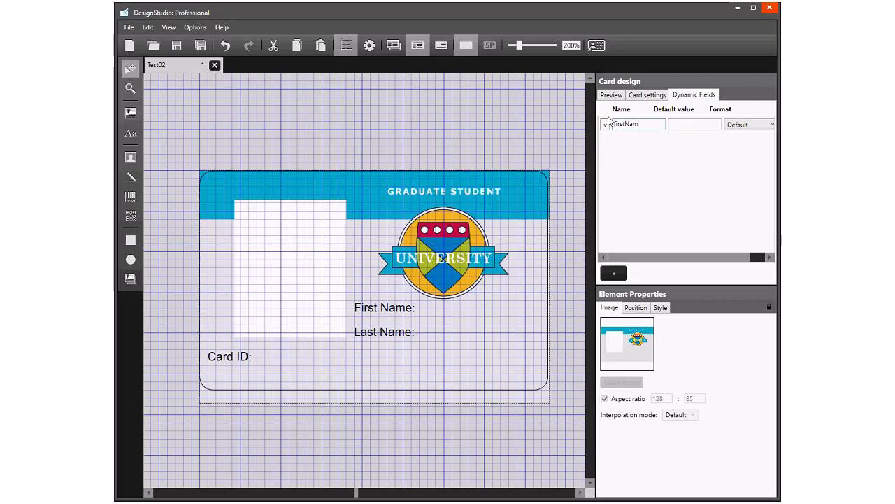
text(e)
Step: Add a second dynamic field and name it lastName
click(614, 273)
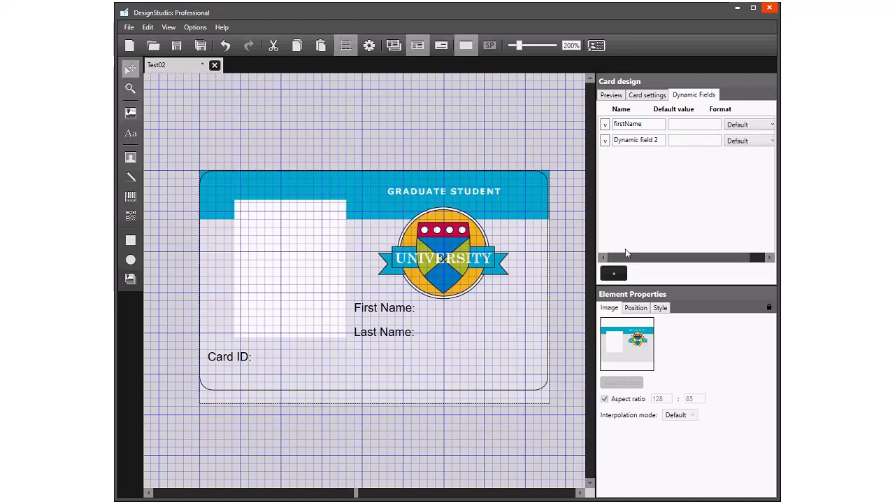
click(662, 140)
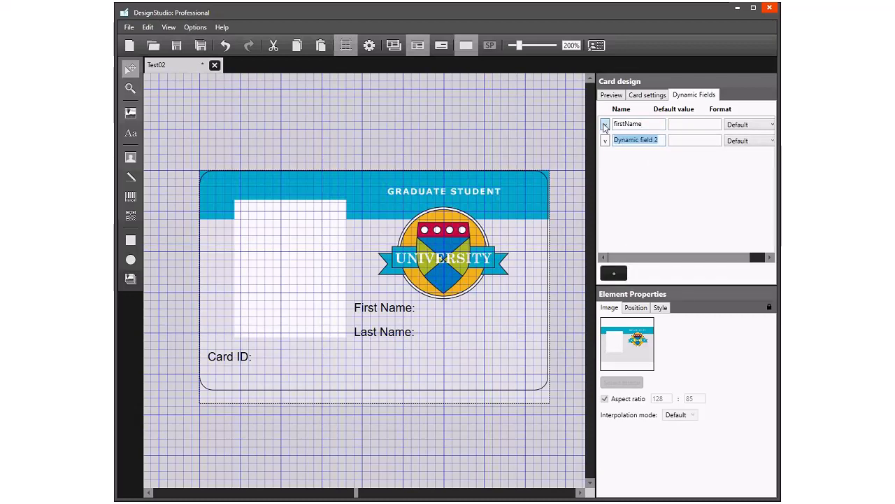
text(lastN)
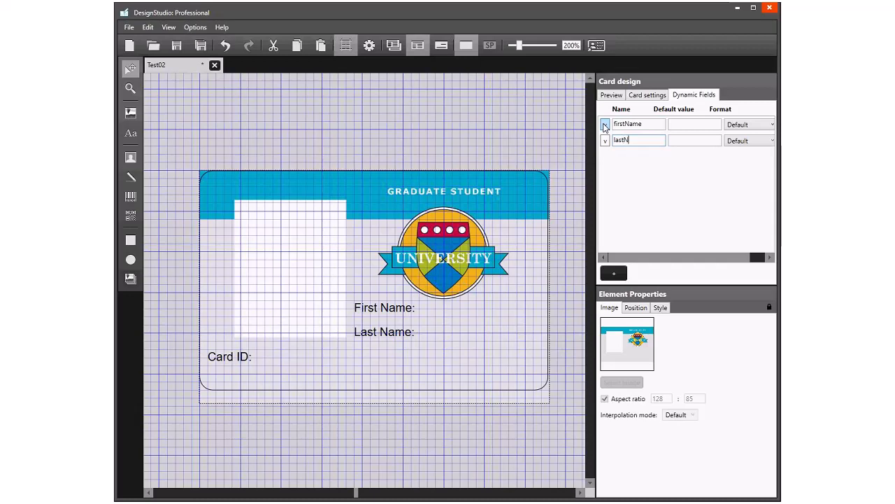
text(ame)
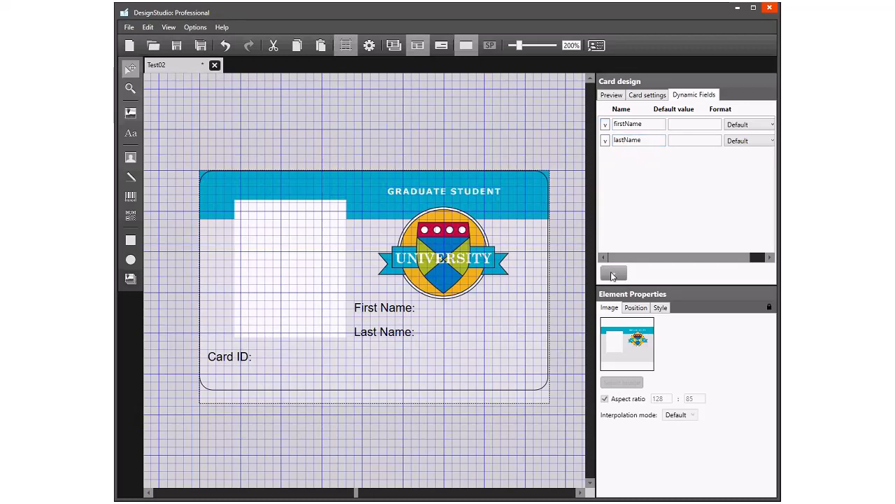
Step: Add a third dynamic field to the card design and name it cardID, keeping the Default format for the fields
click(614, 273)
click(621, 156)
text(cardID)
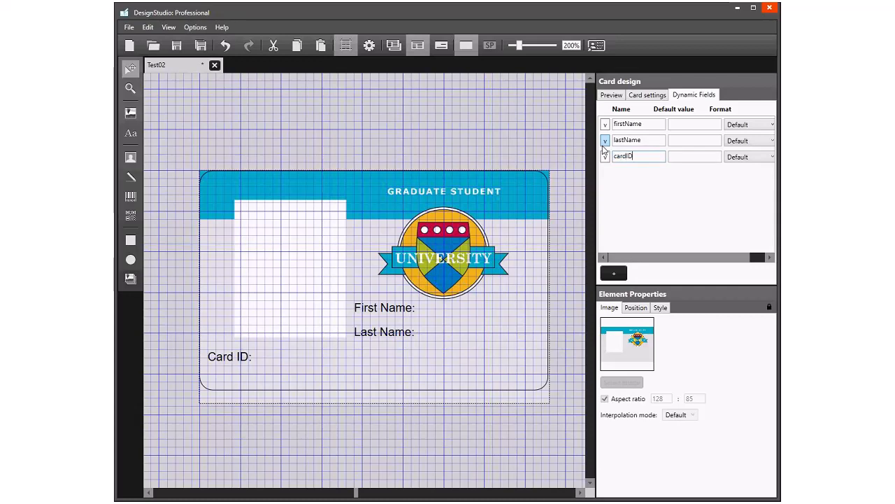
click(656, 189)
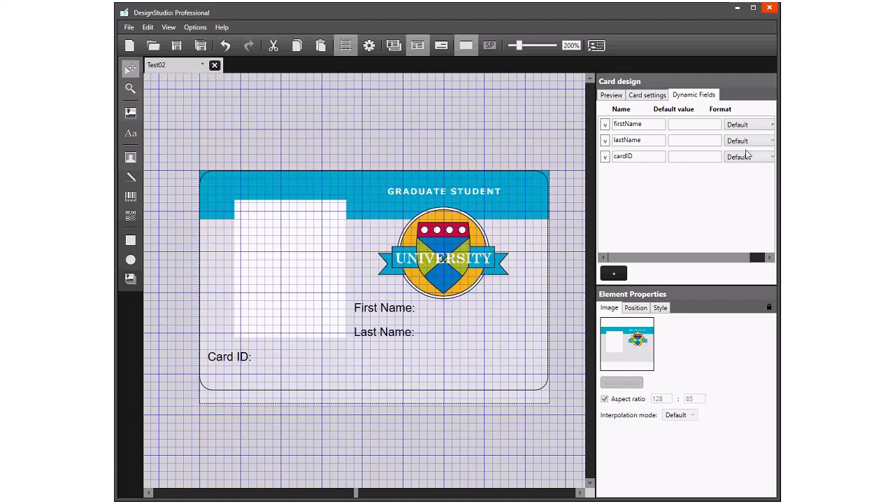
click(751, 127)
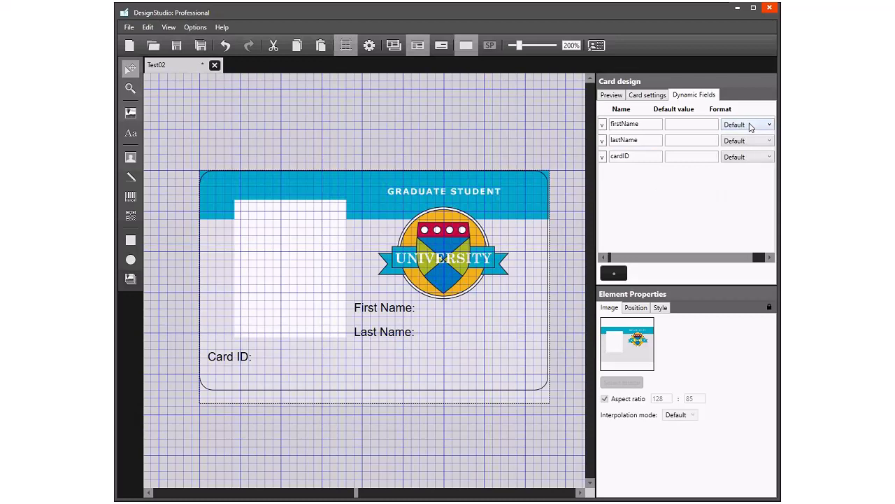
click(750, 127)
Step: Add a text element beside the "First Name:" label and replace its placeholder text with the firstName dynamic field
click(130, 133)
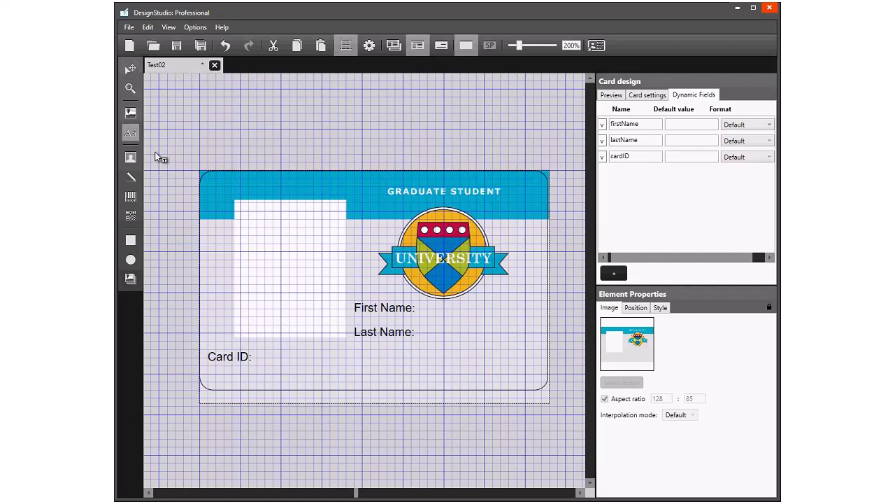
click(447, 317)
drag(486, 319, 477, 306)
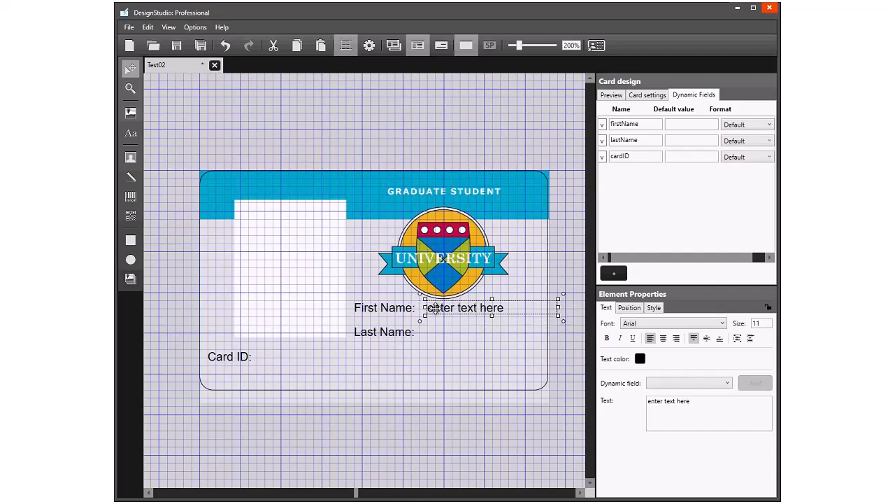
click(684, 382)
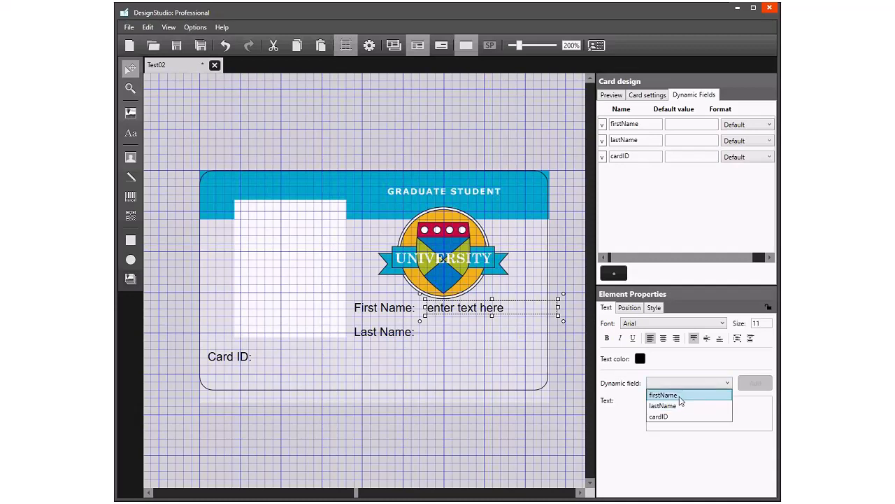
click(663, 396)
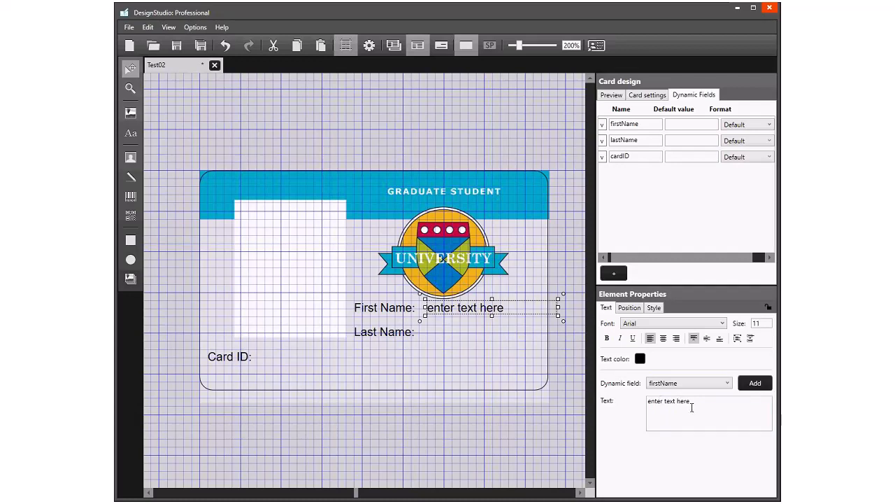
key(ctrl+a)
key(BackSpace)
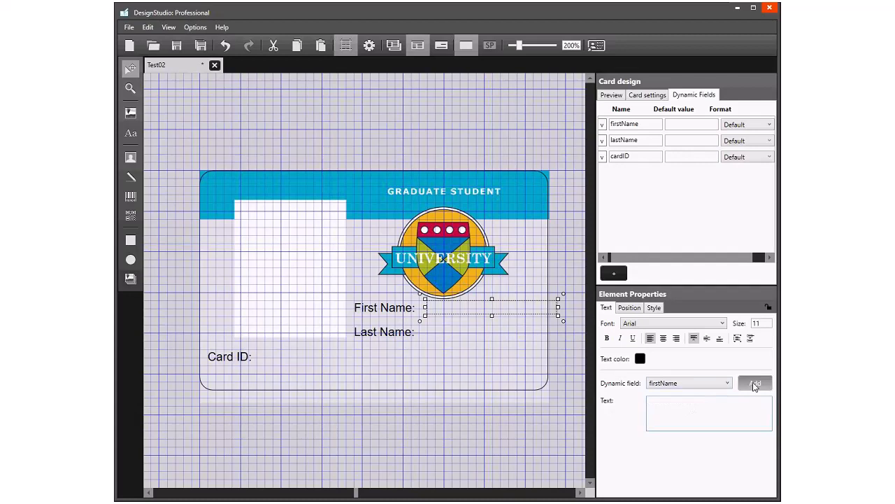
click(755, 384)
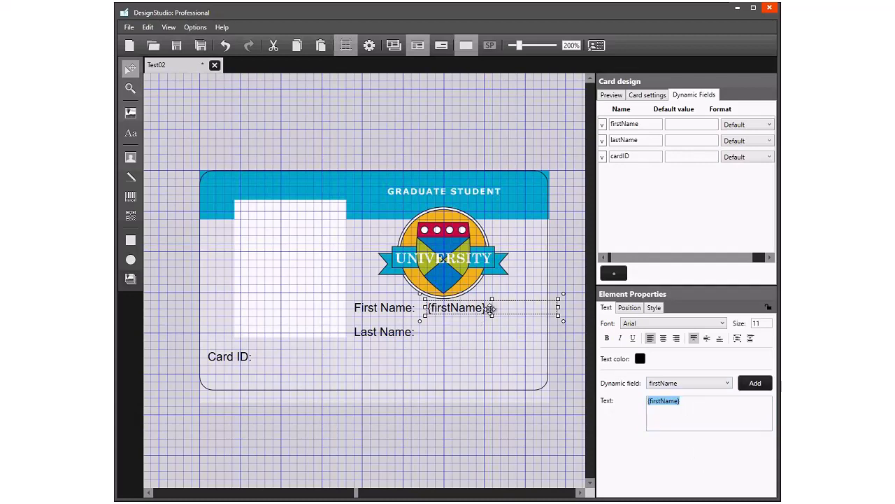
click(437, 329)
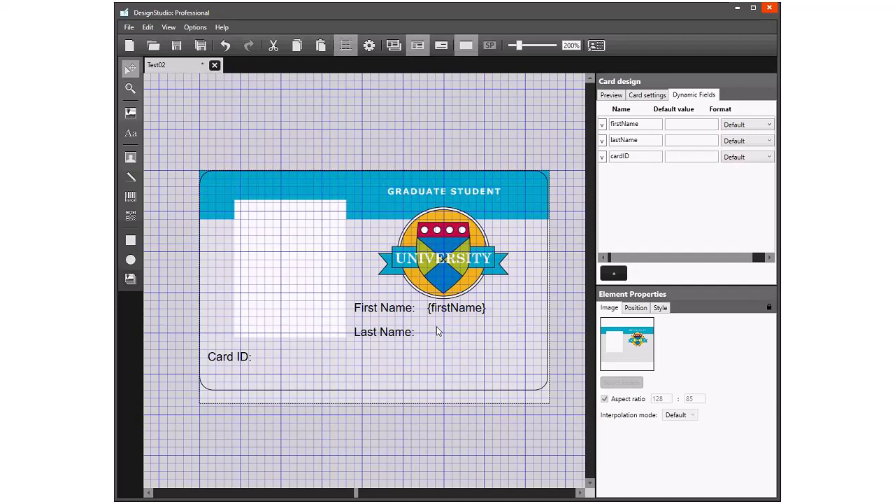
Step: Add a text element containing only the lastName dynamic field and align it beside the "Last Name:" label, under the firstName element
click(124, 132)
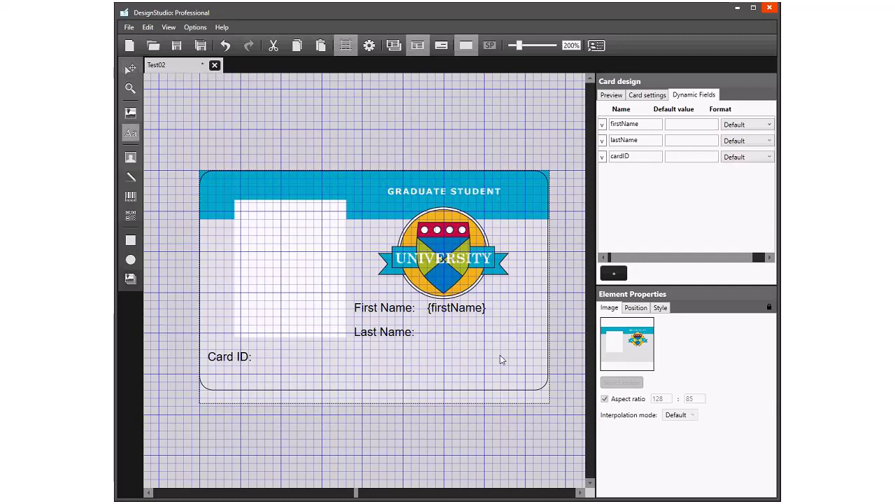
click(130, 133)
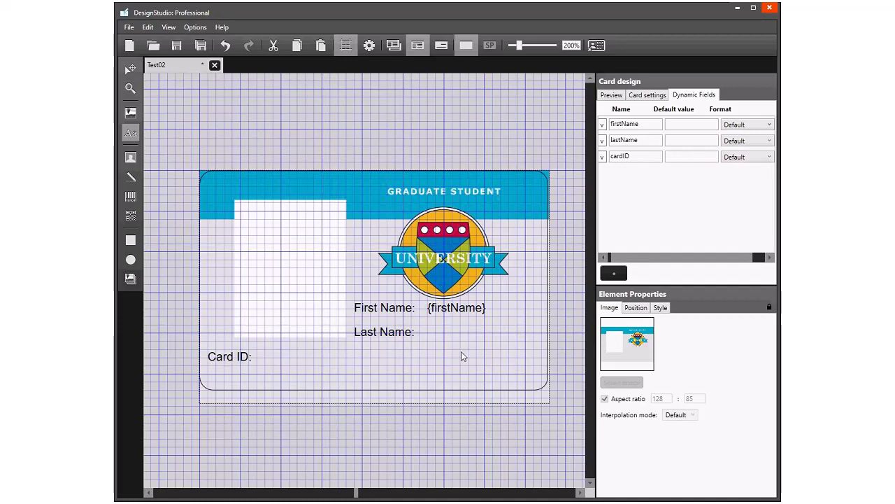
click(461, 352)
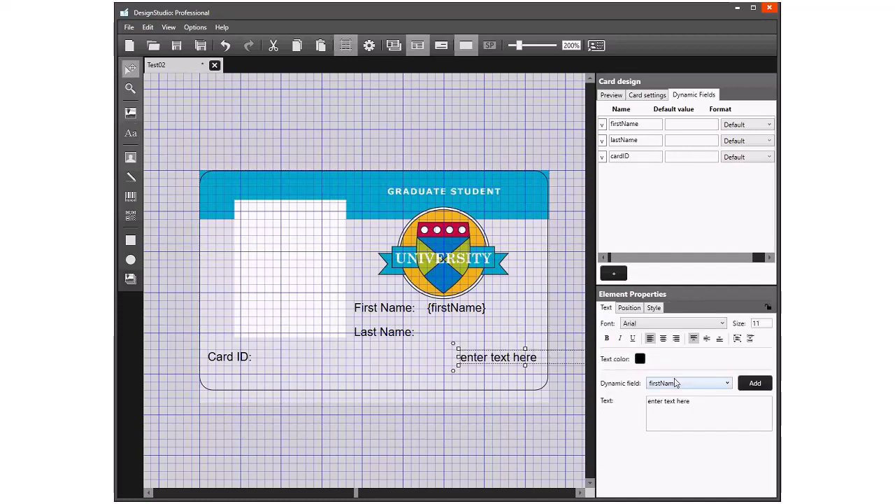
click(689, 383)
click(661, 406)
drag(693, 400, 618, 405)
click(756, 383)
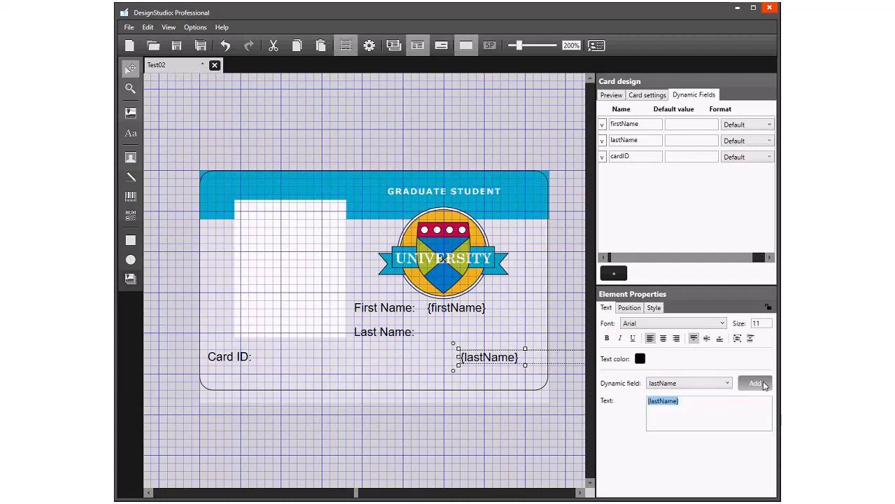
drag(481, 358, 446, 333)
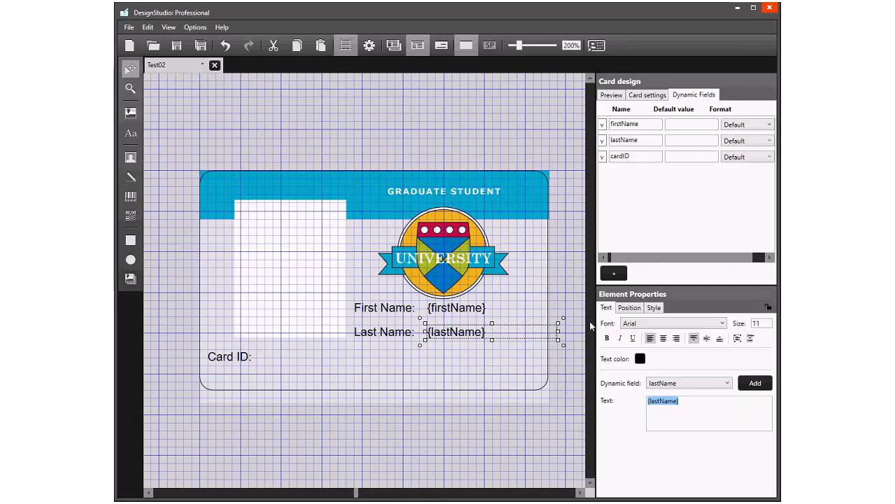
Step: Add a text element containing only the cardID dynamic field and position it directly after the "Card ID:" label
click(134, 134)
click(279, 356)
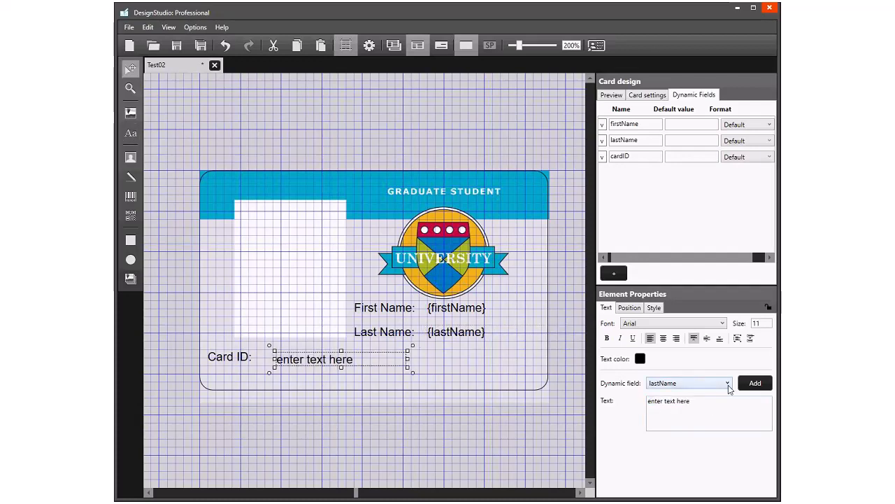
click(728, 388)
click(689, 414)
drag(694, 401, 615, 405)
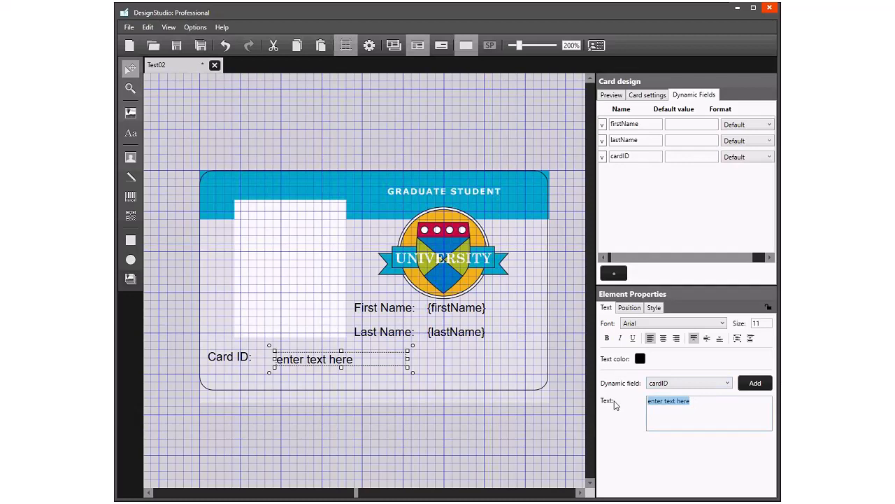
key(BackSpace)
click(759, 384)
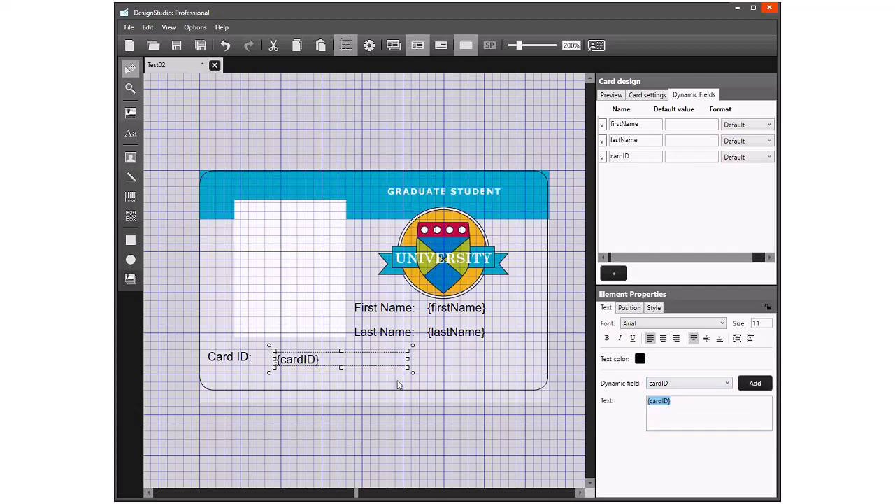
drag(342, 360, 329, 358)
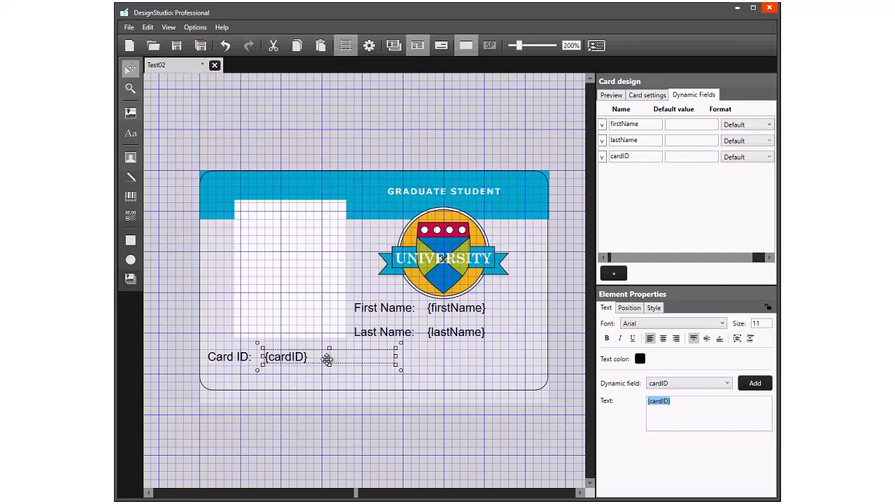
drag(326, 359, 320, 368)
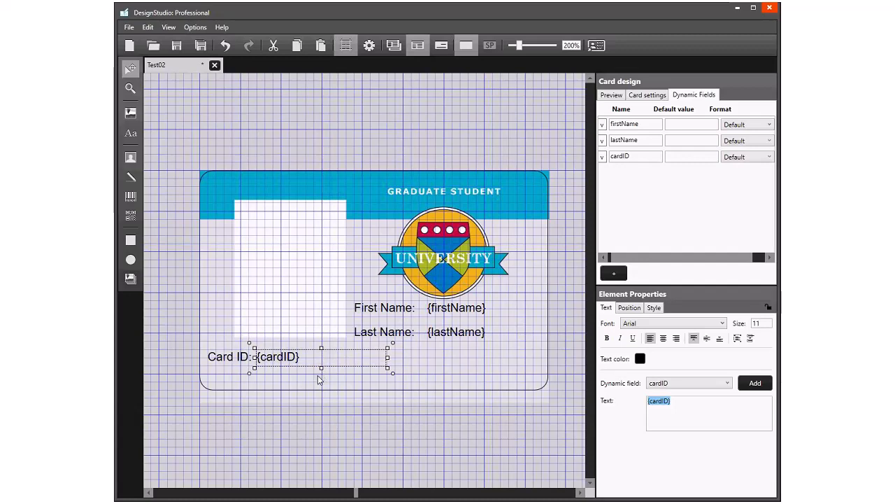
Step: Set the lastName element's font to Arial Black and narrow its box to fit inside the card edge
click(460, 334)
click(657, 326)
click(656, 347)
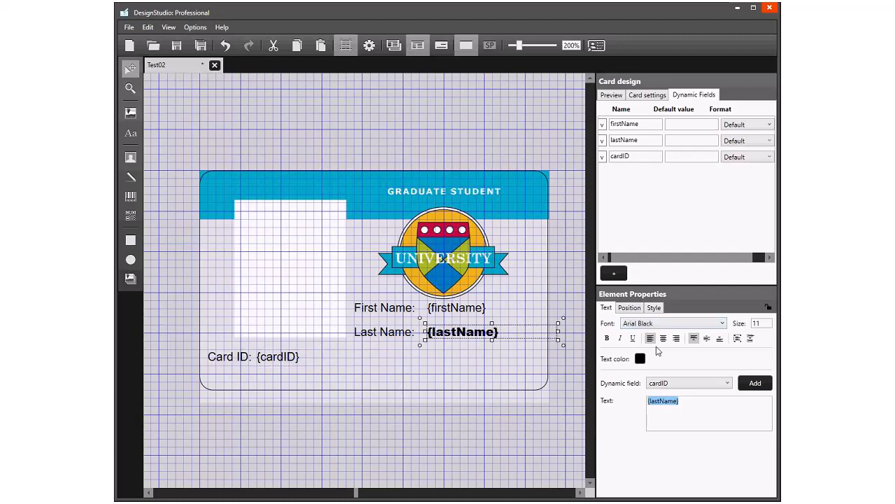
mouse_move(557, 340)
mouse_down()
mouse_move(512, 340)
mouse_move(540, 342)
mouse_up()
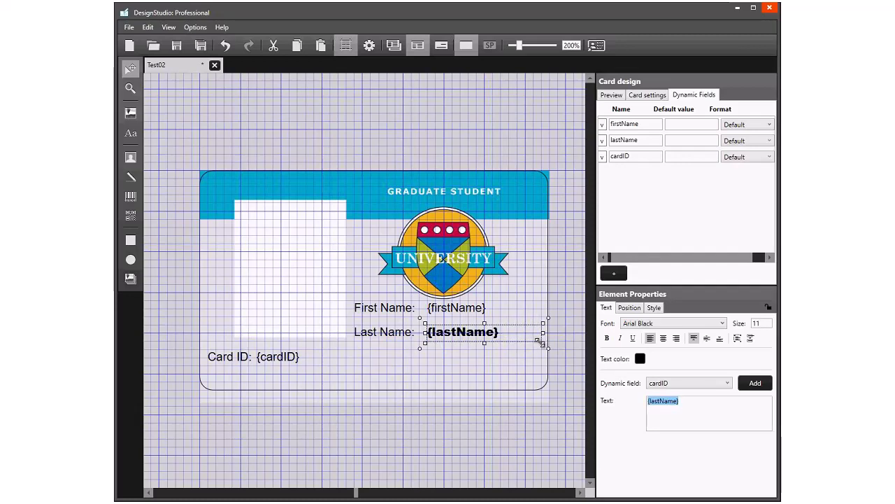
Step: Make the firstName element bold and narrow its box to fit inside the card edge
click(471, 309)
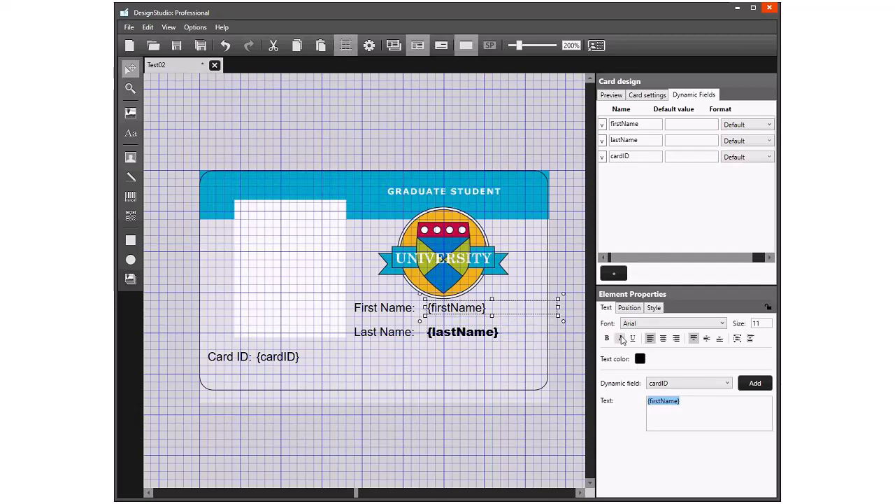
click(608, 338)
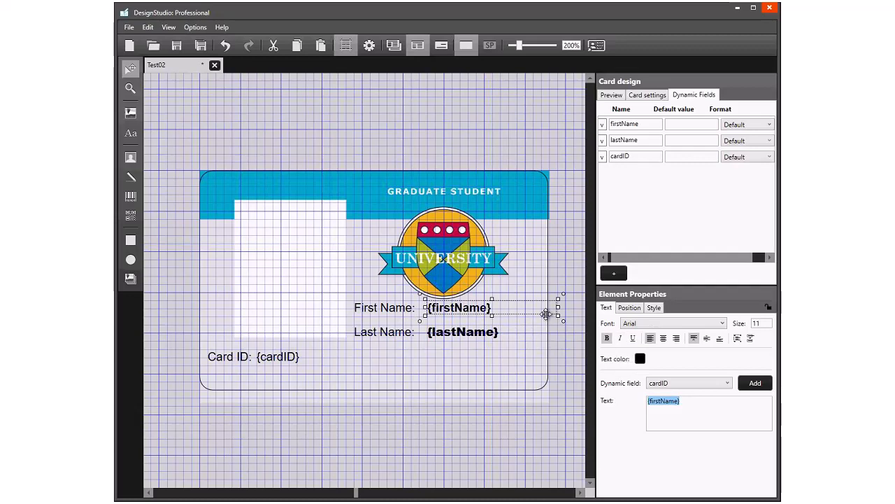
drag(560, 305, 545, 306)
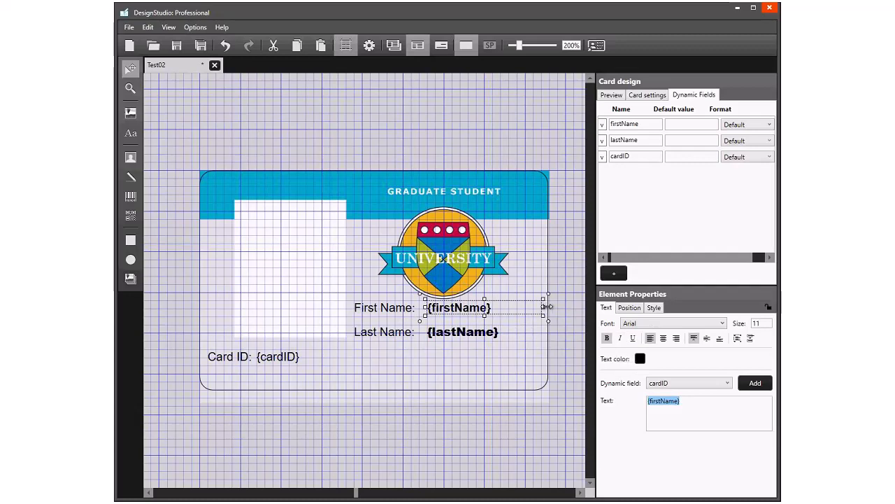
click(511, 368)
Step: Move the lastName and firstName elements closer to their labels, keeping both aligned with each other
click(486, 334)
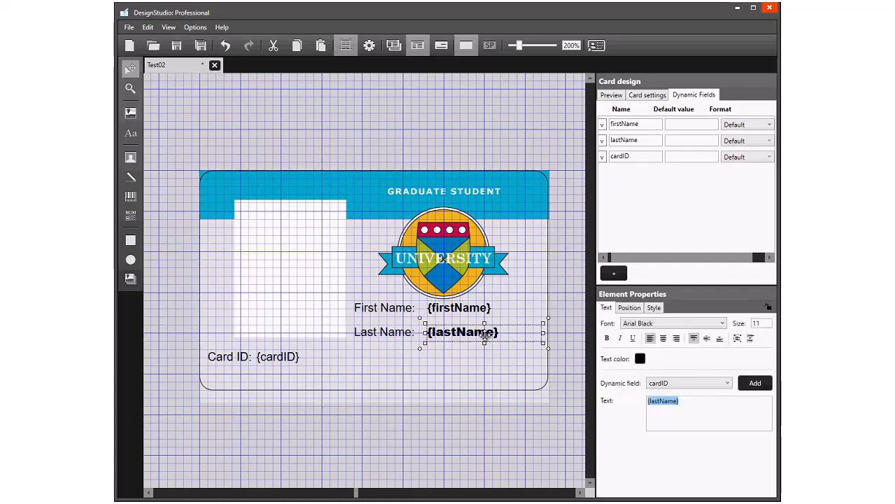
drag(486, 335, 474, 309)
click(483, 308)
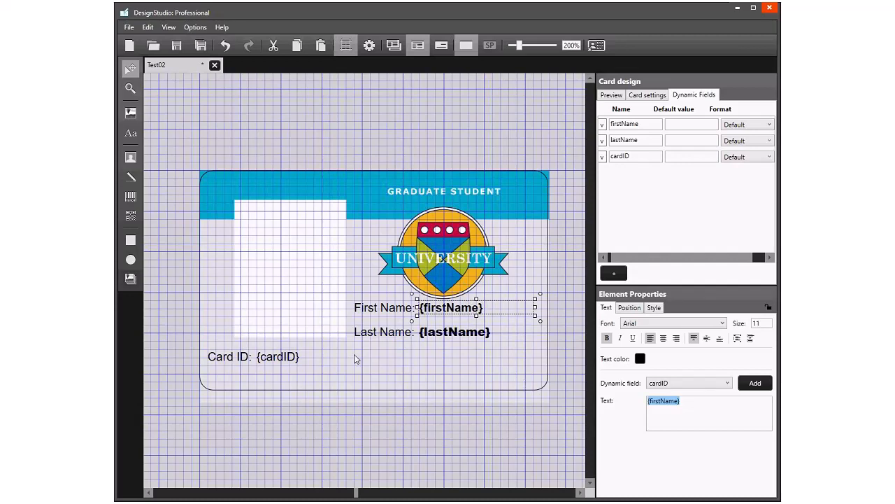
Step: Move the "Last Name:" label and the lastName element slightly down to widen the gap below the first-name row
click(382, 333)
drag(382, 334, 382, 341)
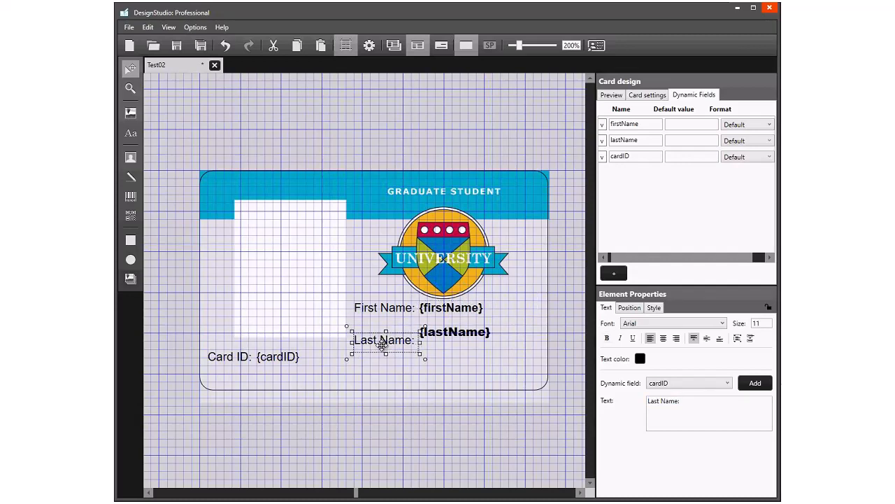
click(458, 336)
drag(460, 336, 459, 343)
click(493, 386)
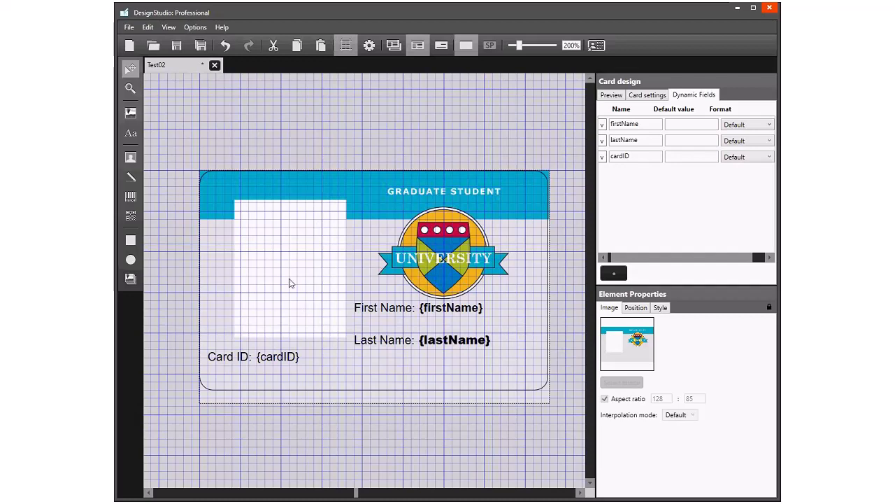
Step: Add a passport photo placeholder and scale it down at its 3:4 aspect ratio to fit inside the white photo area
click(131, 157)
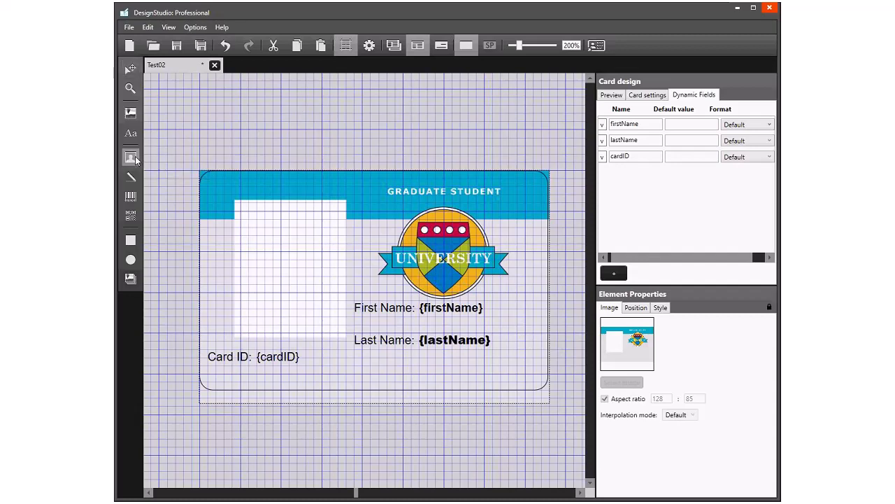
click(256, 226)
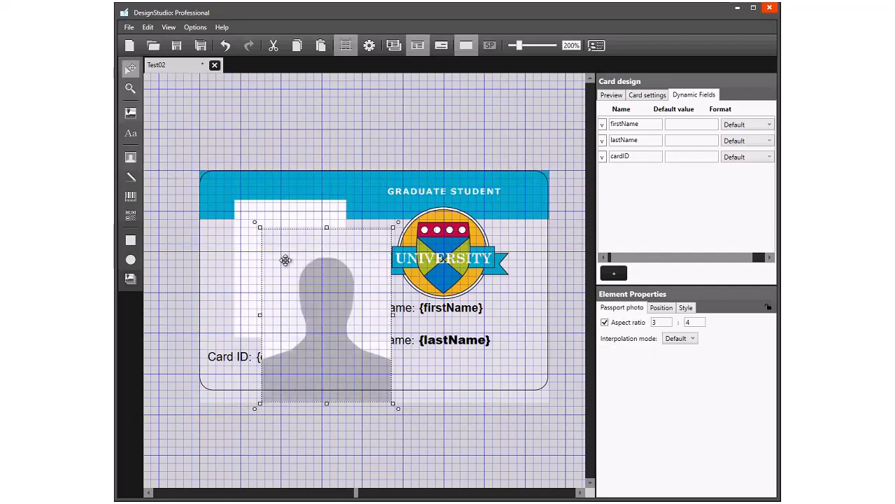
drag(315, 286, 290, 261)
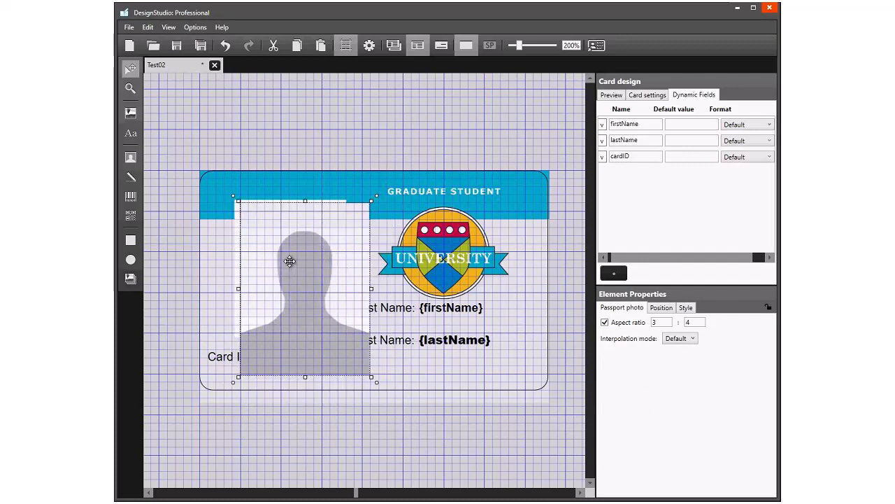
drag(371, 380, 342, 340)
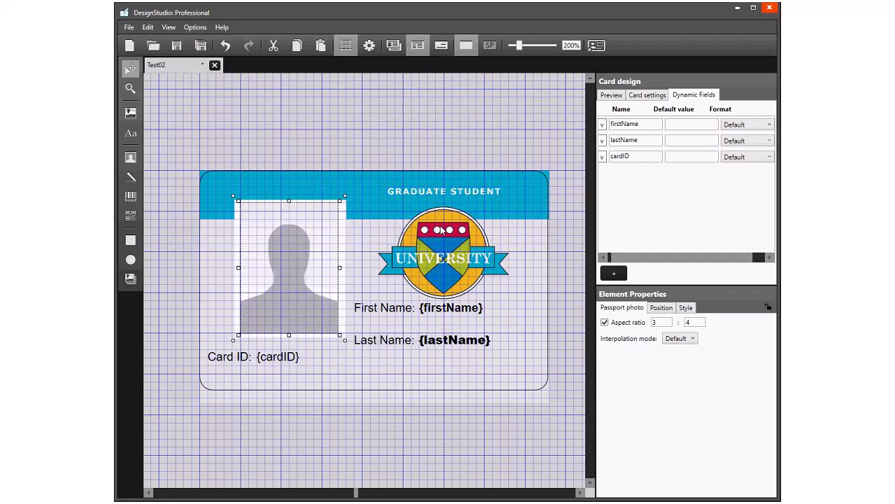
Step: Deselect the photo placeholder and save the Test02 card design
click(491, 415)
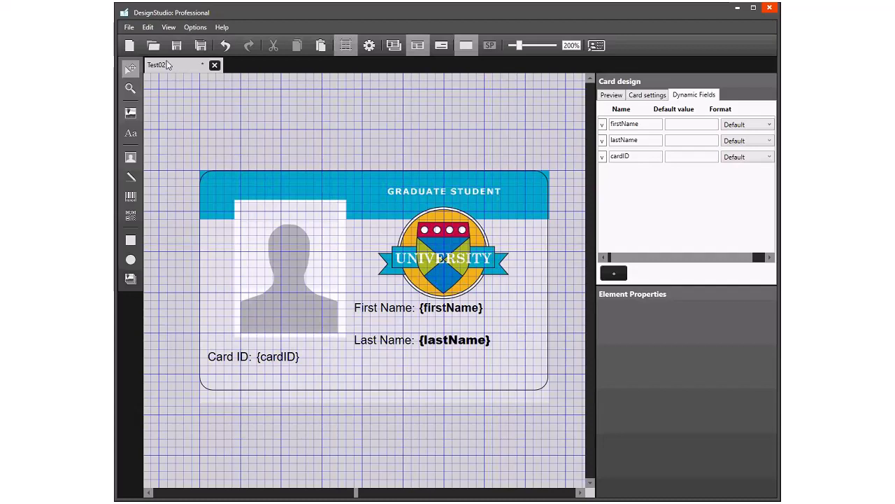
key(ctrl+s)
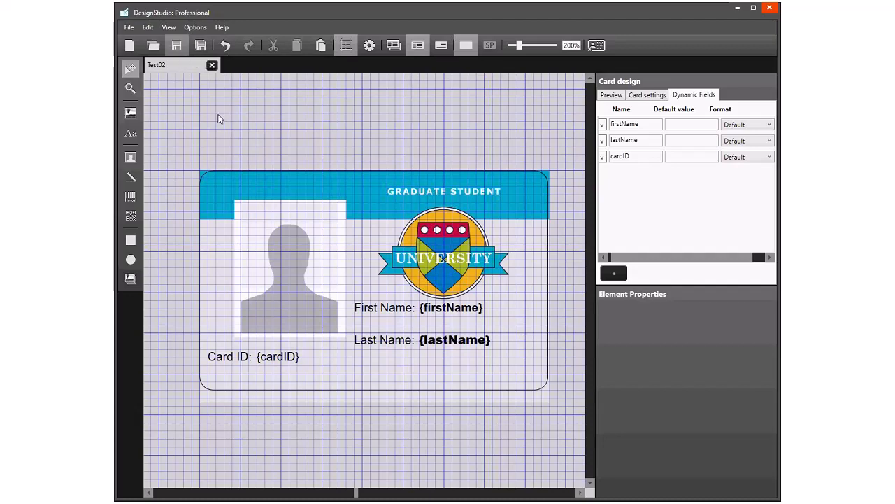
Step: Try moving the passport photo placeholder up out of the white photo area, undo that move and deselect the placeholder
click(289, 280)
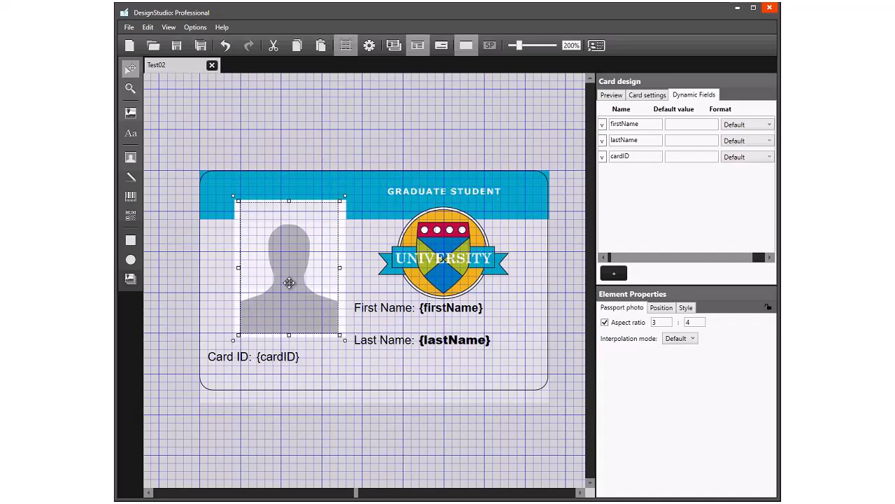
drag(290, 282, 298, 233)
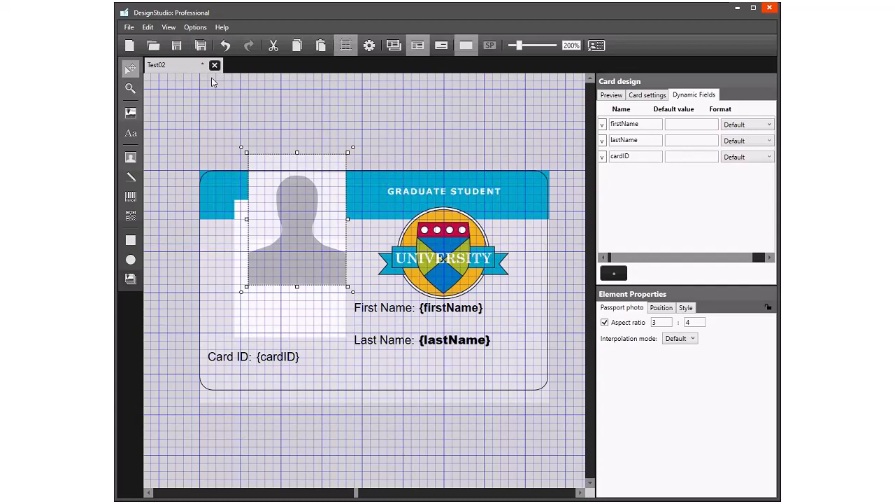
key(ctrl+z)
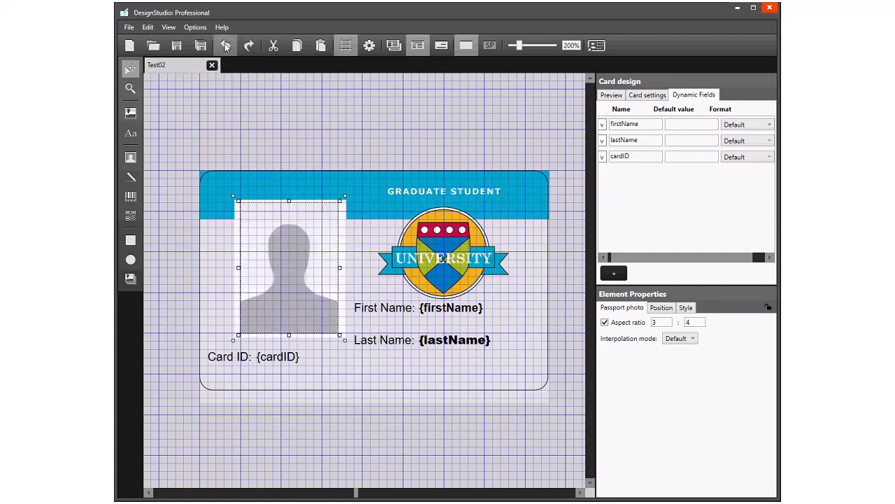
click(496, 145)
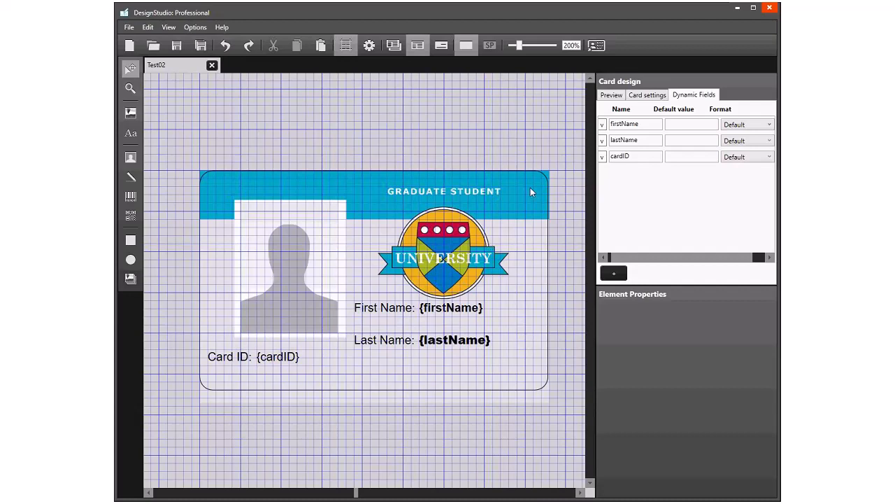
Step: Lock the "First Name:", "Last Name:" and "Card ID:" labels against accidental changes
click(371, 308)
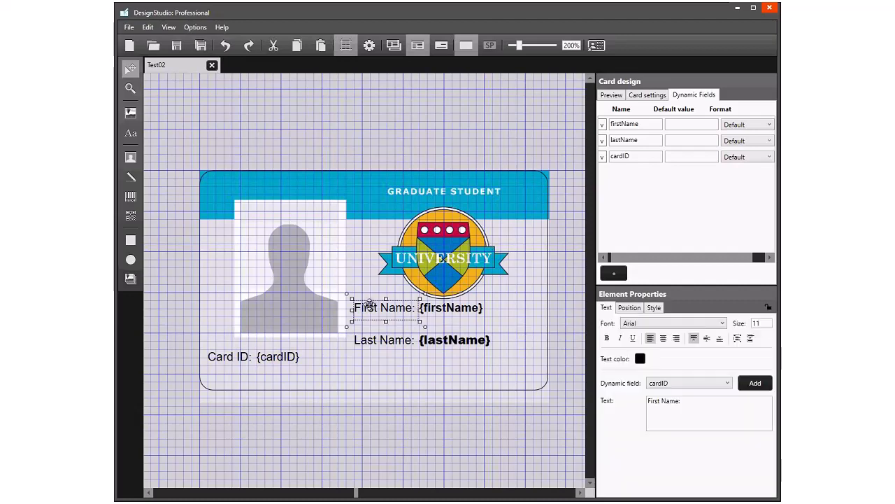
click(383, 340)
click(220, 360)
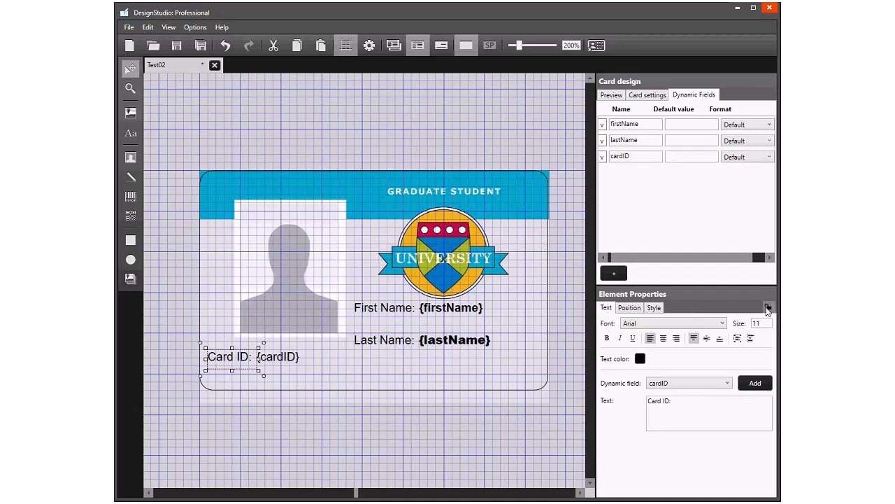
click(406, 377)
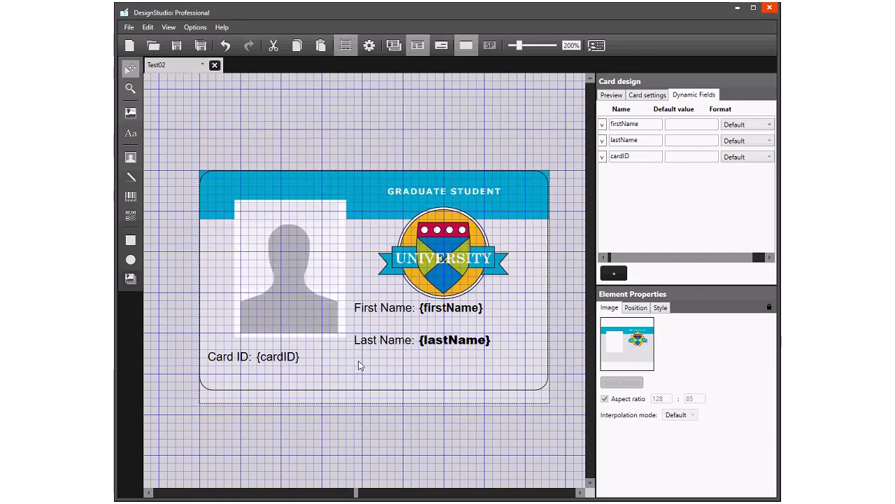
Step: Lock the cardID, lastName and firstName dynamic text elements in place on the card
click(266, 355)
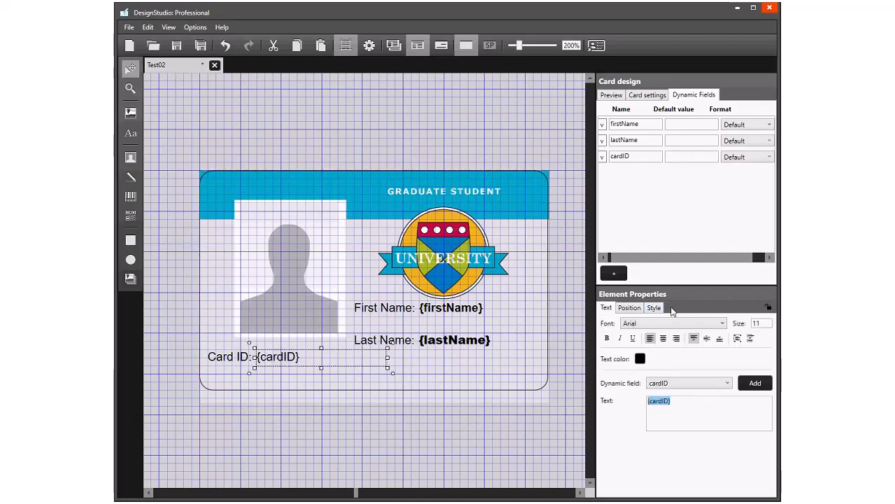
click(451, 340)
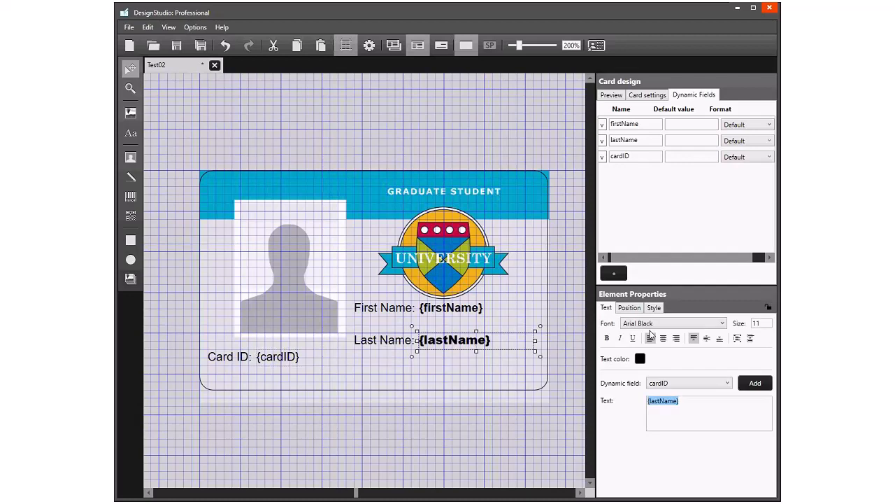
click(772, 309)
click(442, 310)
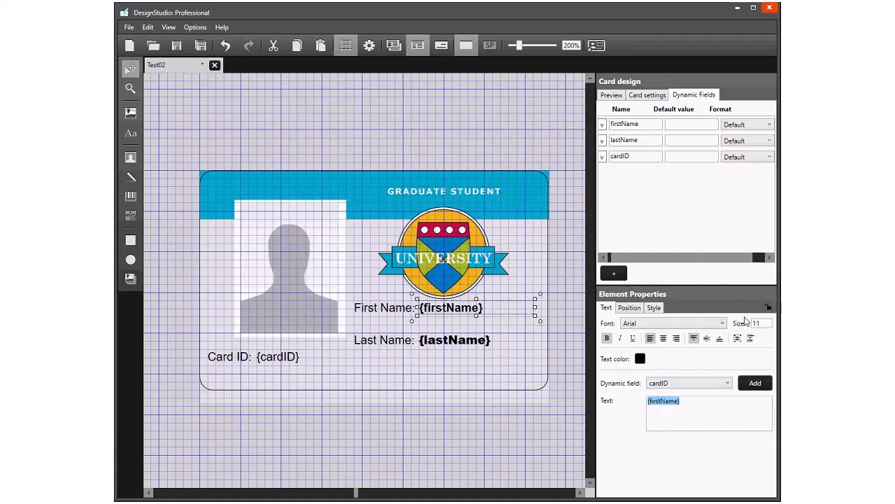
Step: Deselect the firstName element and show the preview of the card design
click(480, 407)
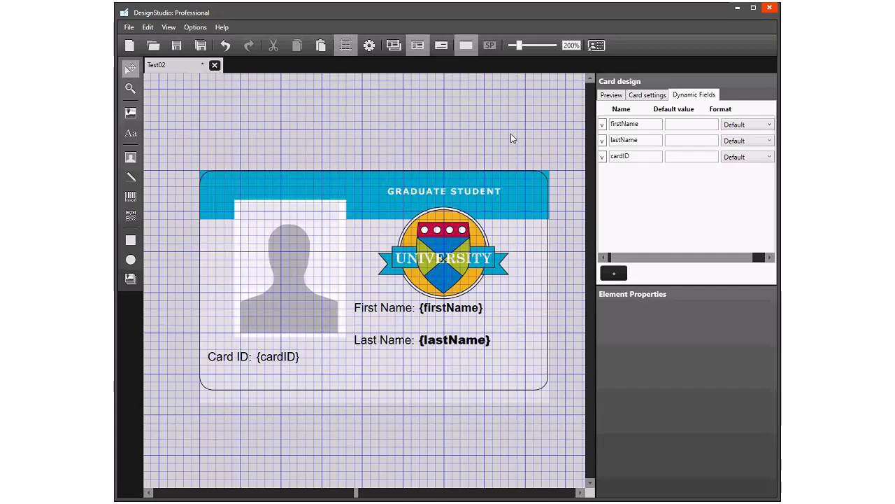
click(609, 96)
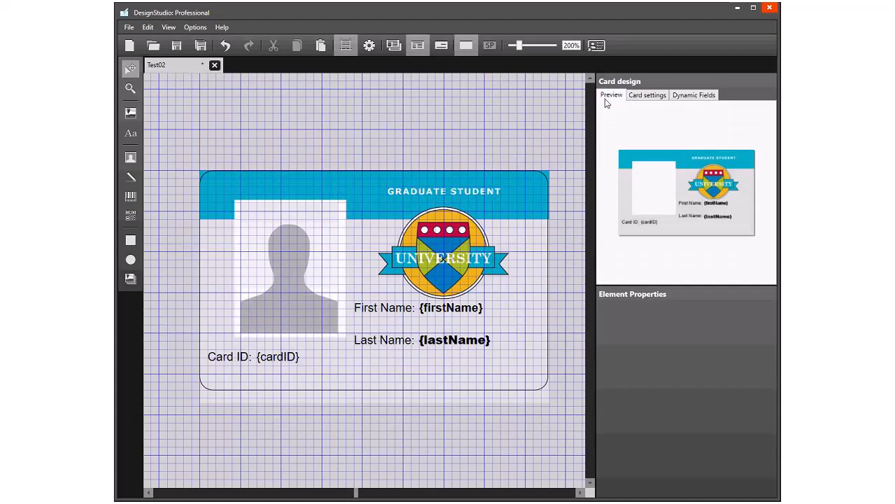